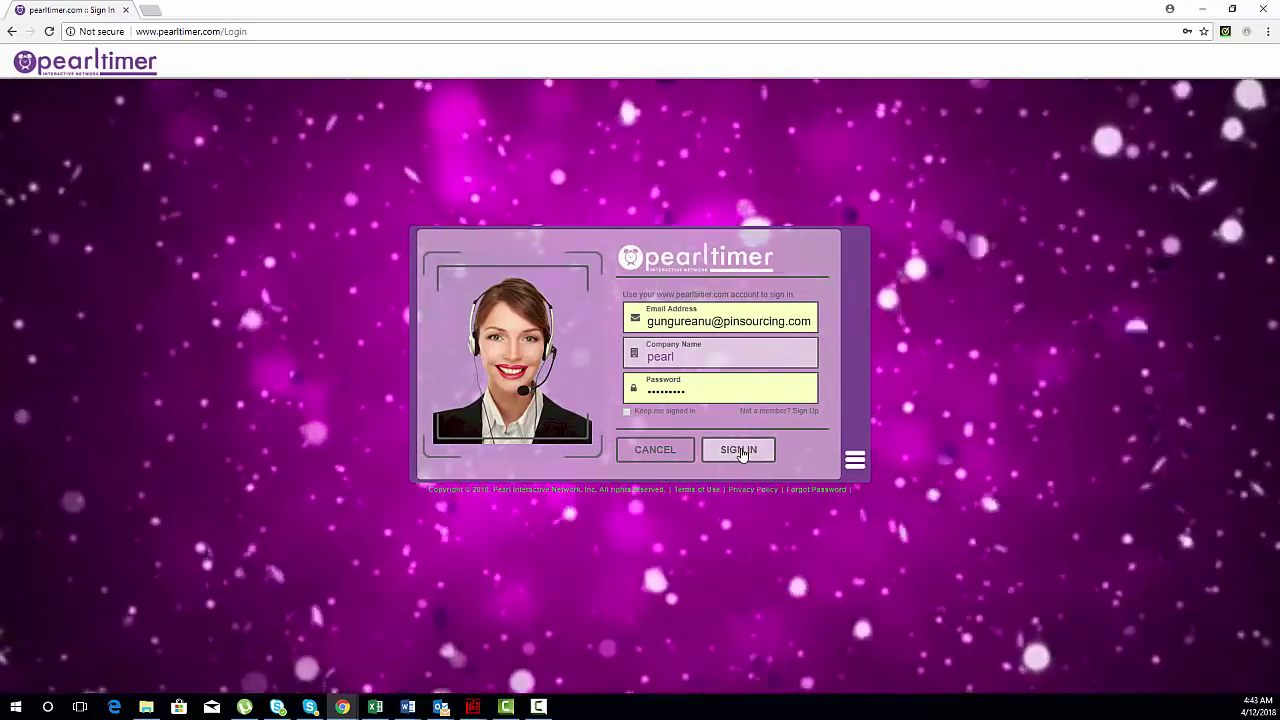
Sign in and scroll the Activity Tracker Owners list to find another team member.
click(740, 451)
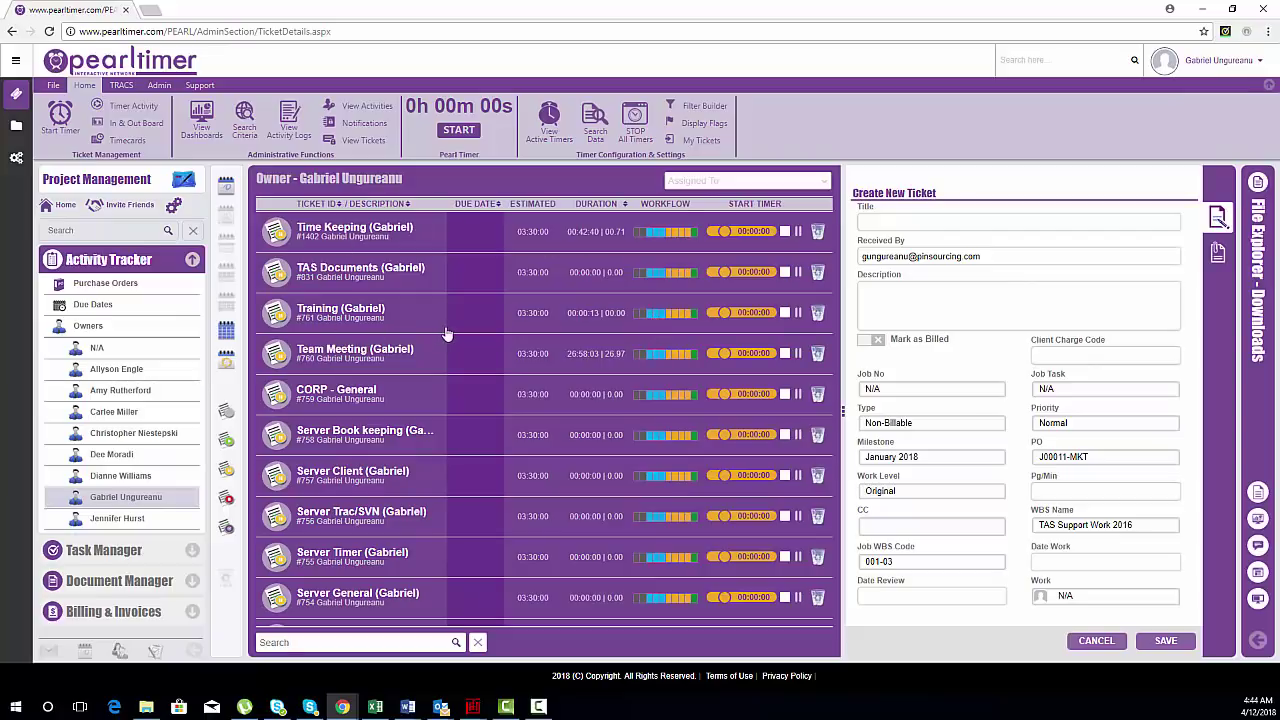
scroll(447, 333, down, 2)
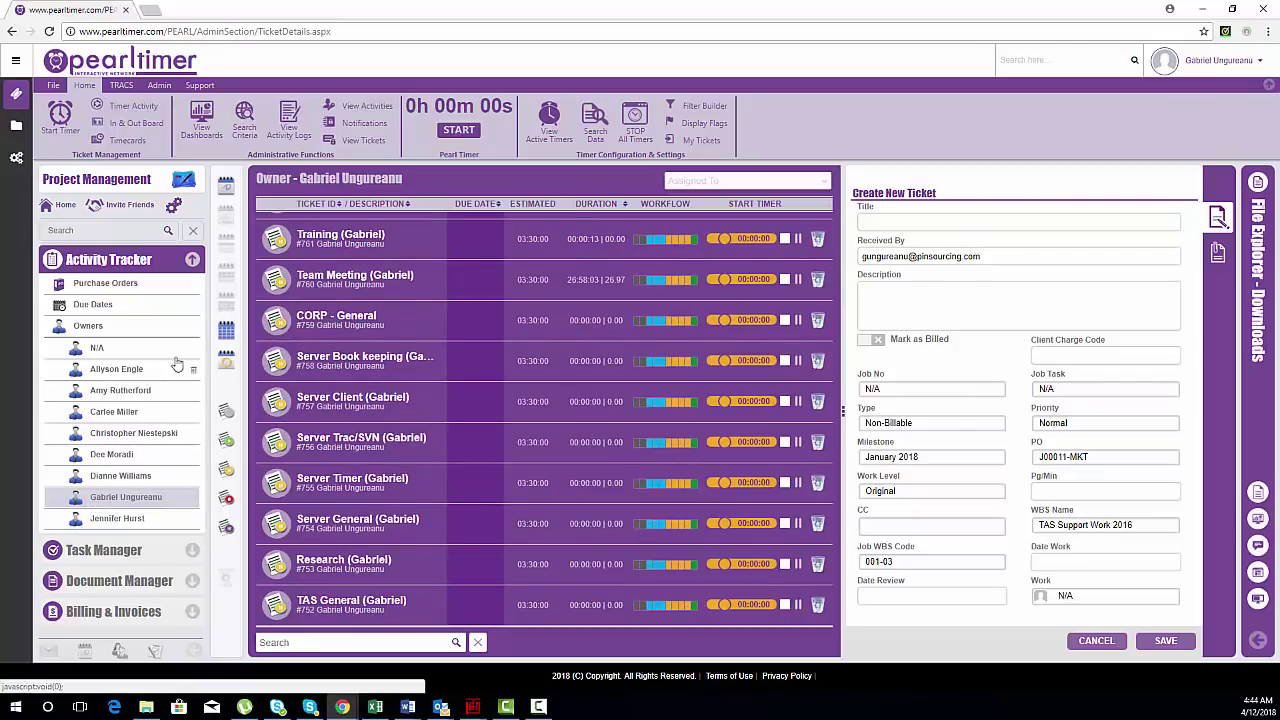
scroll(125, 380, down, 4)
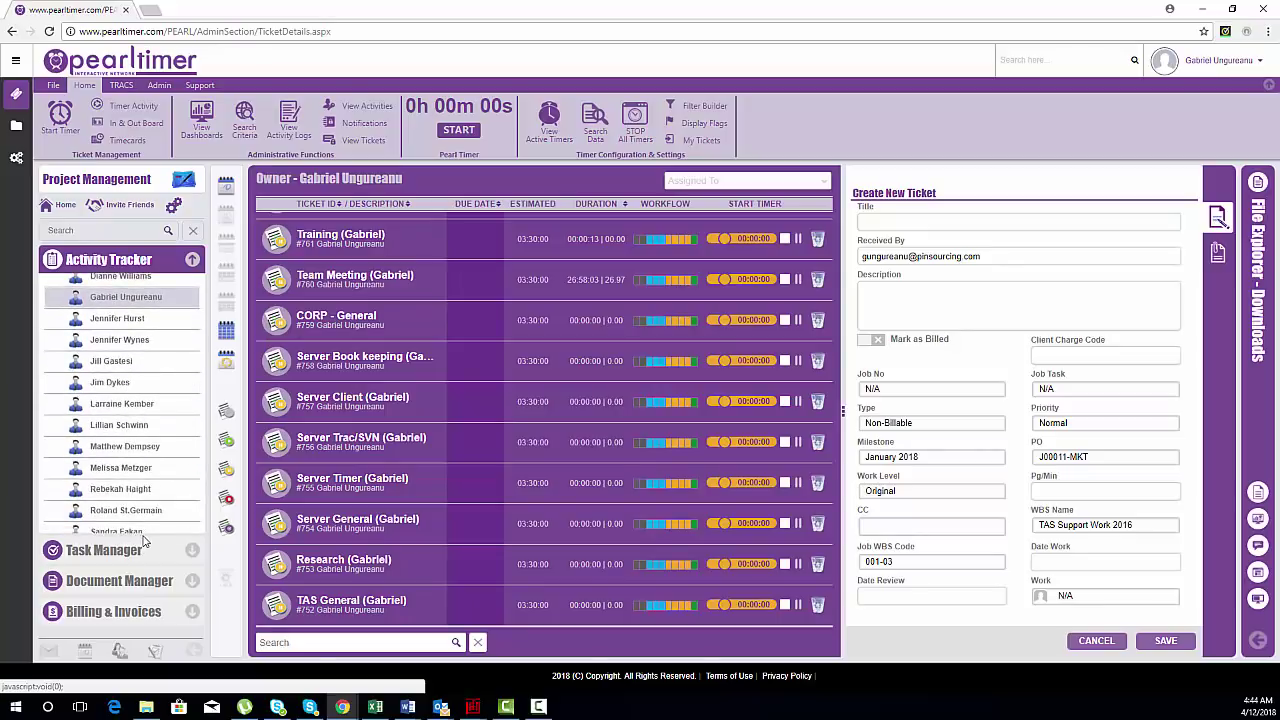
Load another team member's ticket queue and open the Time Keeping ticket in the Edit Ticket form.
click(112, 383)
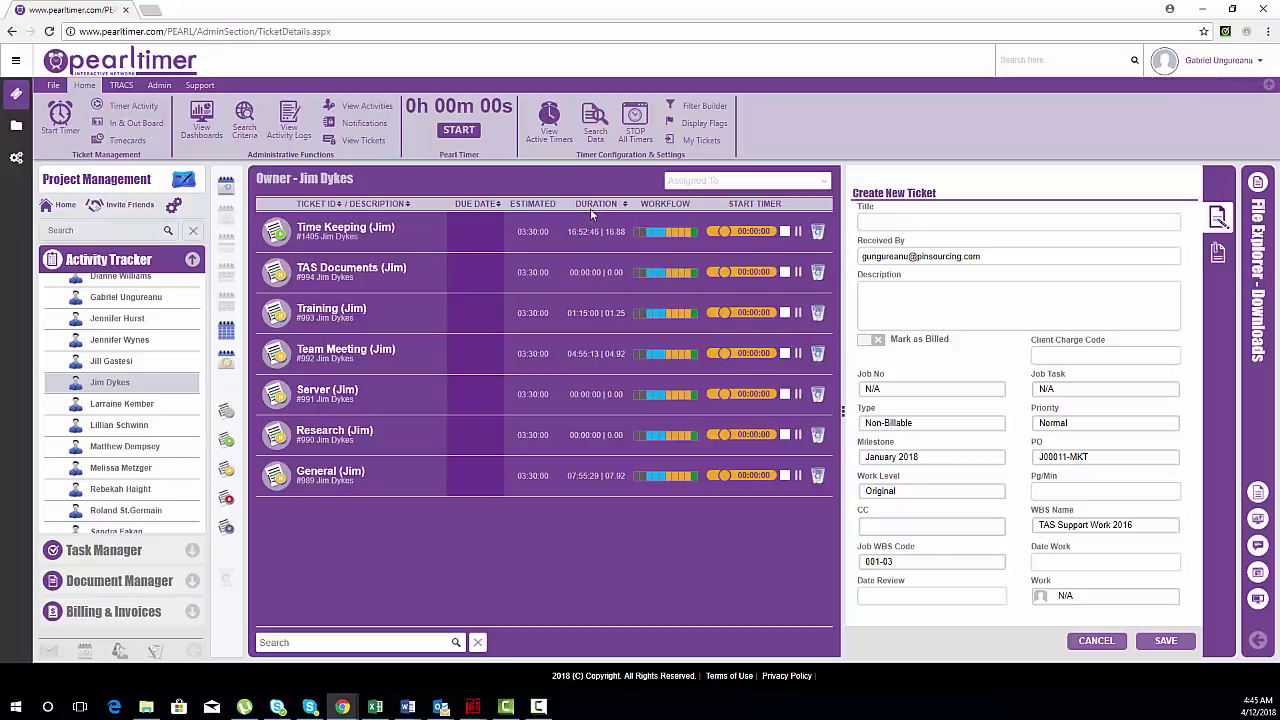
click(410, 238)
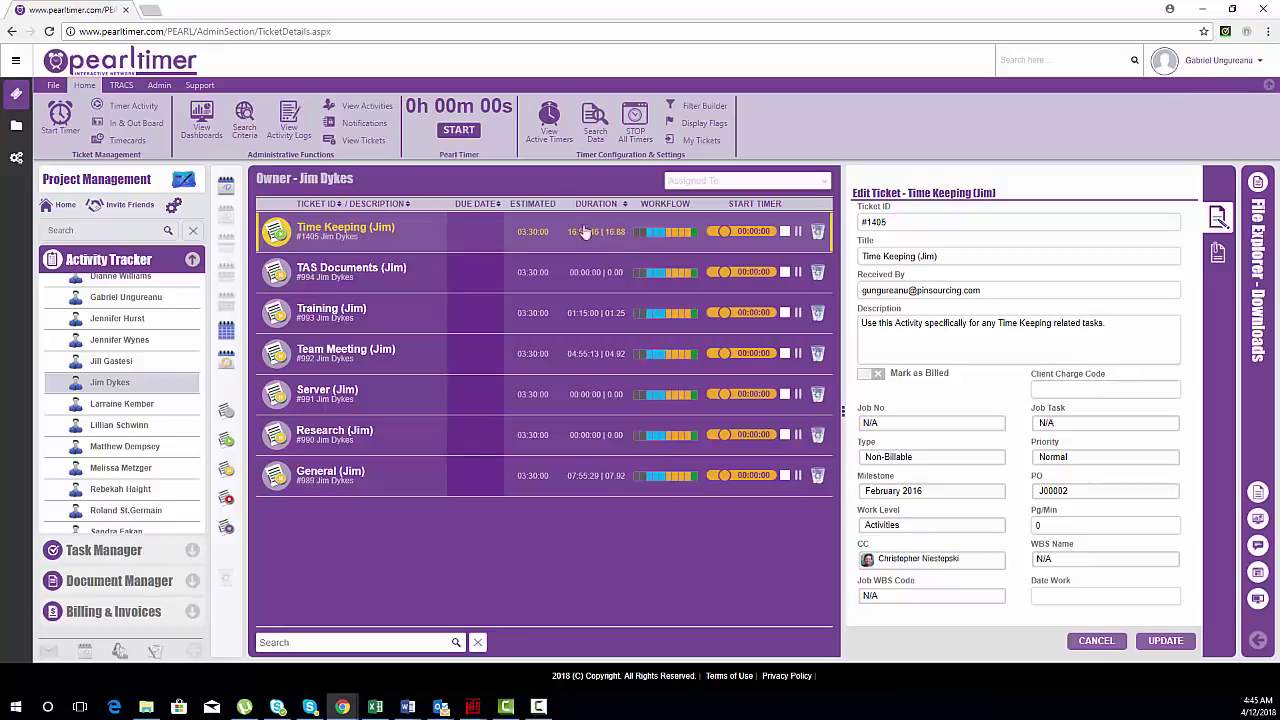
Expand Time Keeping's logged activities and browse their durations, start and end times.
click(416, 236)
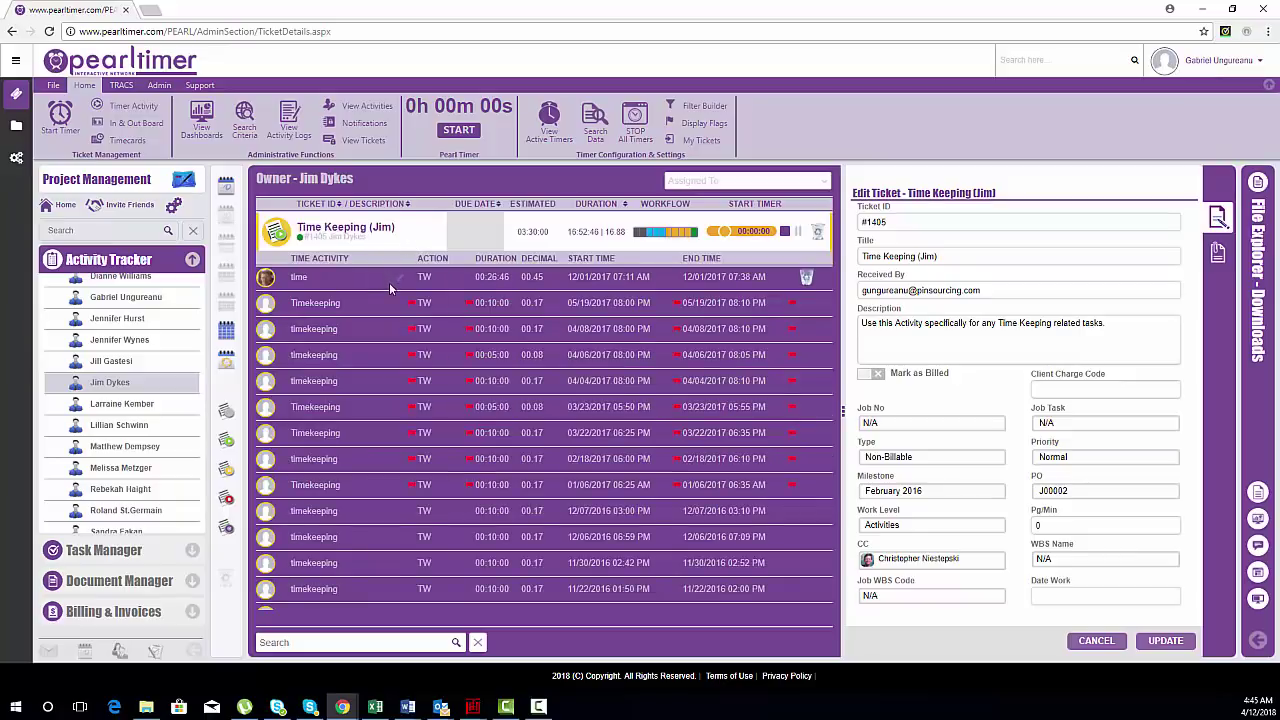
scroll(378, 302, down, 2)
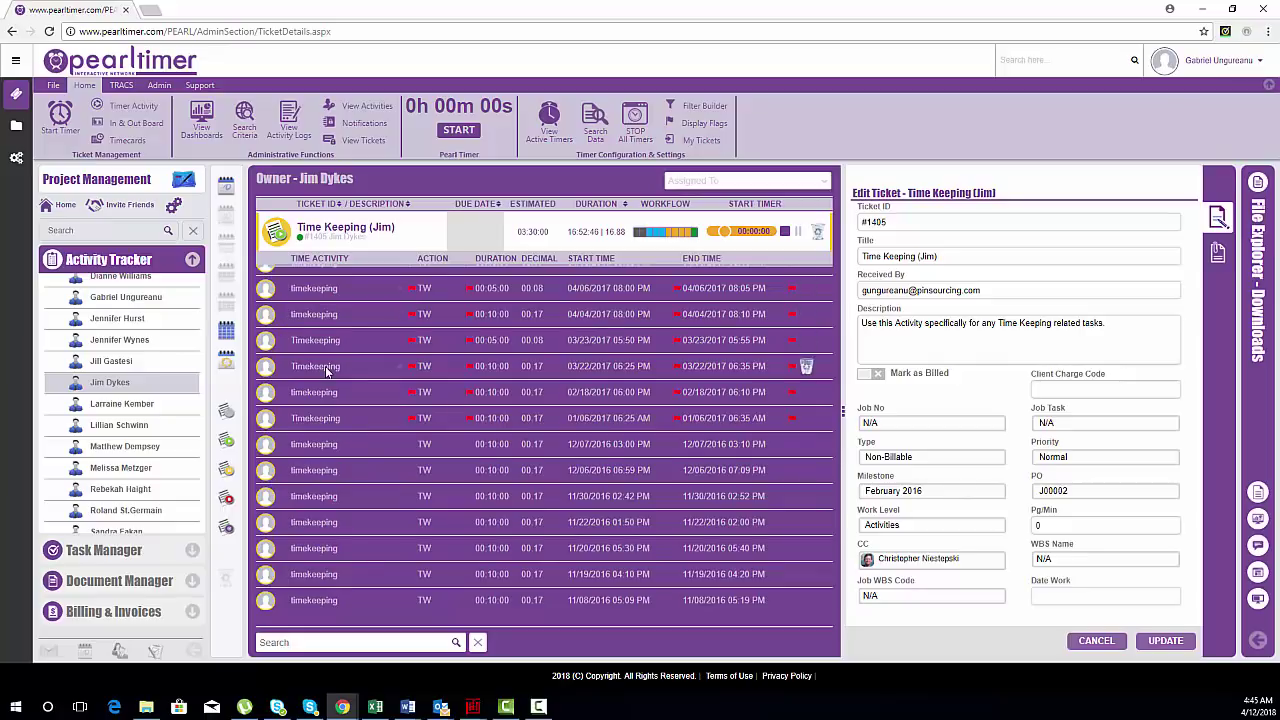
scroll(326, 370, down, 2)
scroll(326, 370, down, 2)
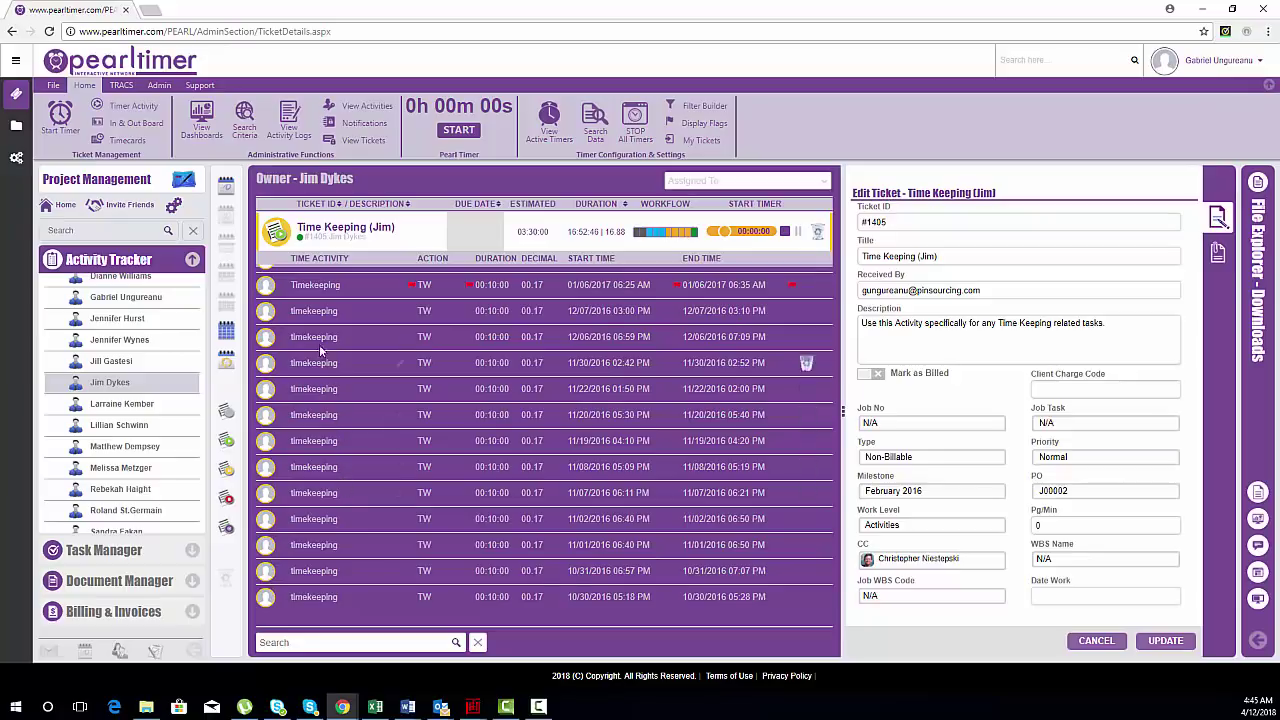
scroll(345, 320, down, 2)
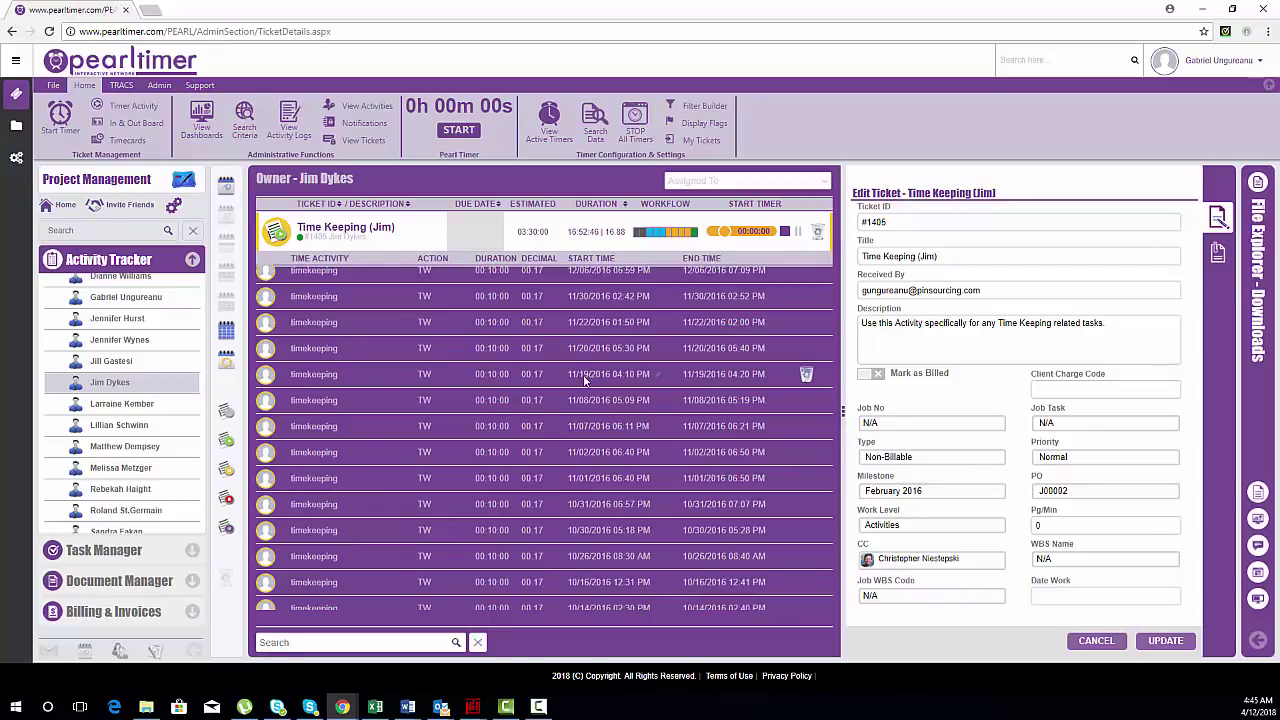
scroll(620, 380, down, 4)
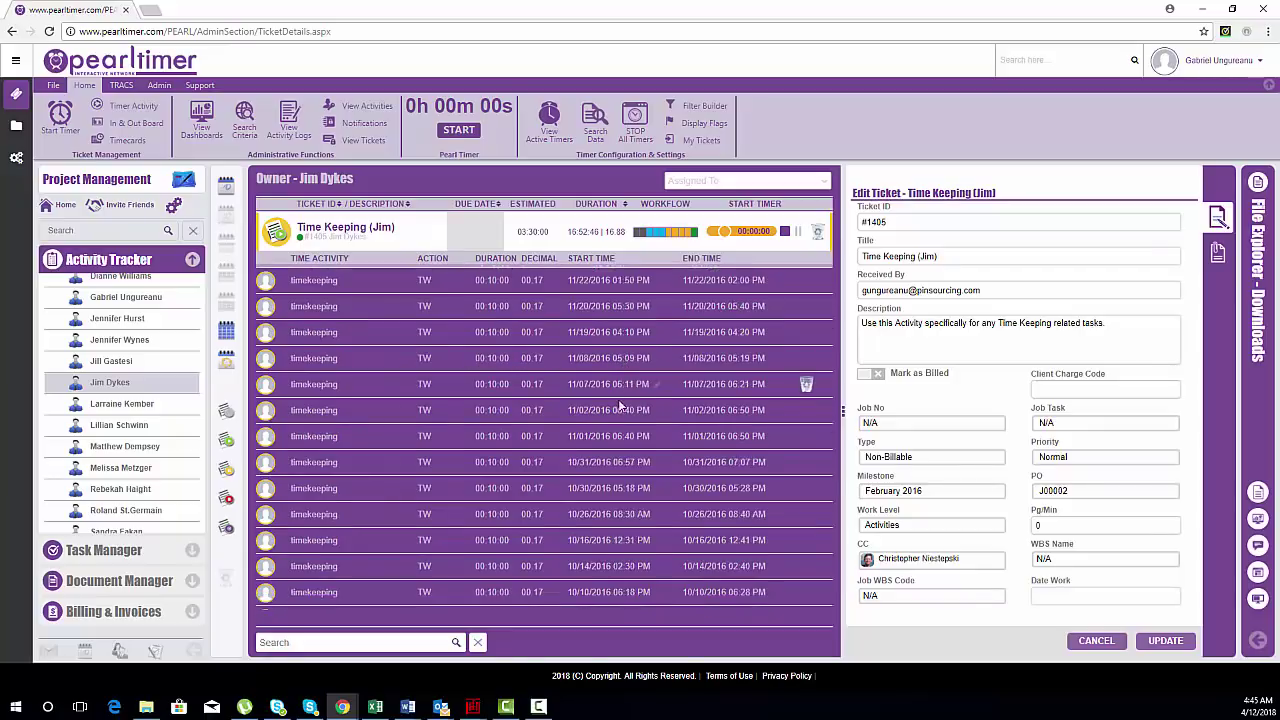
scroll(605, 424, down, 10)
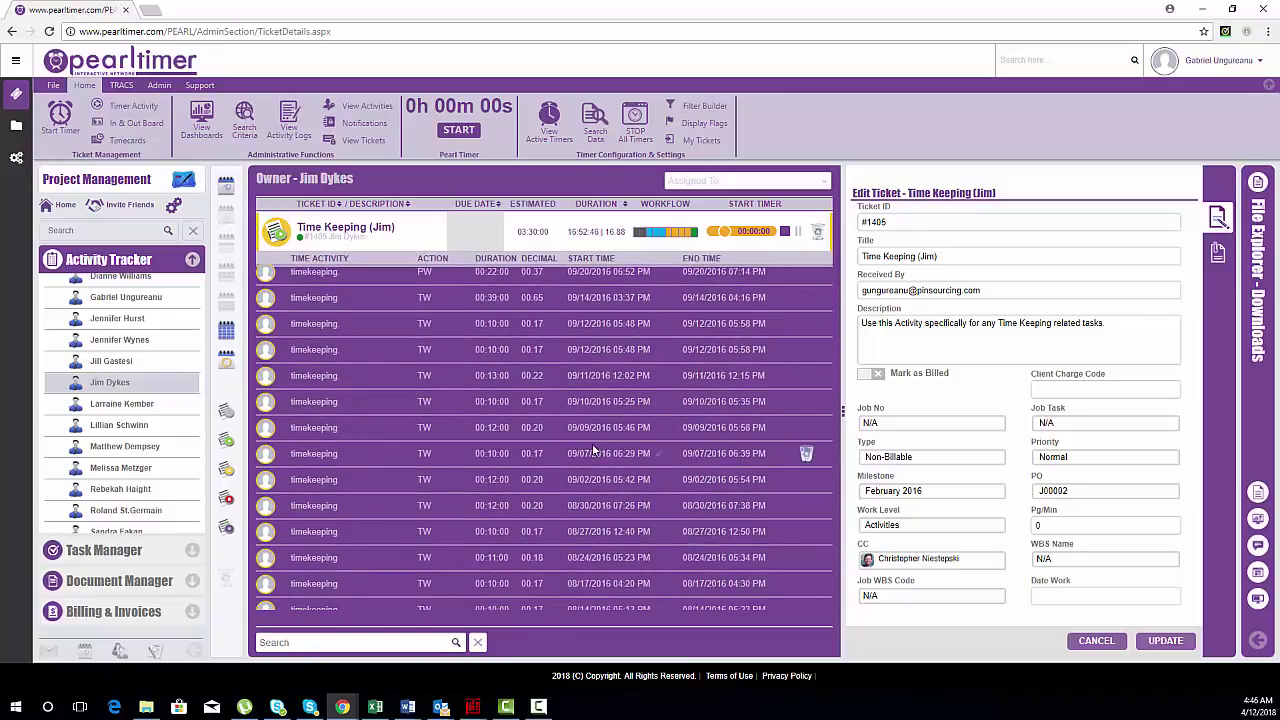
scroll(593, 450, down, 10)
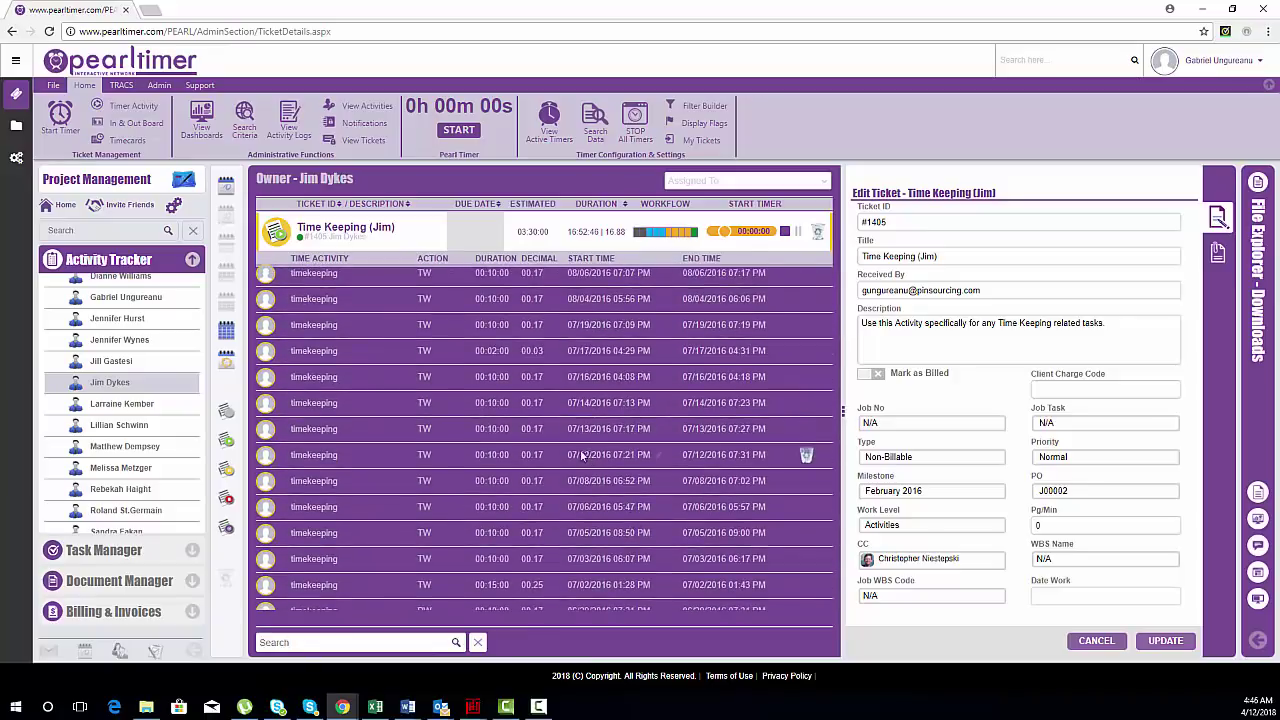
scroll(396, 436, down, 5)
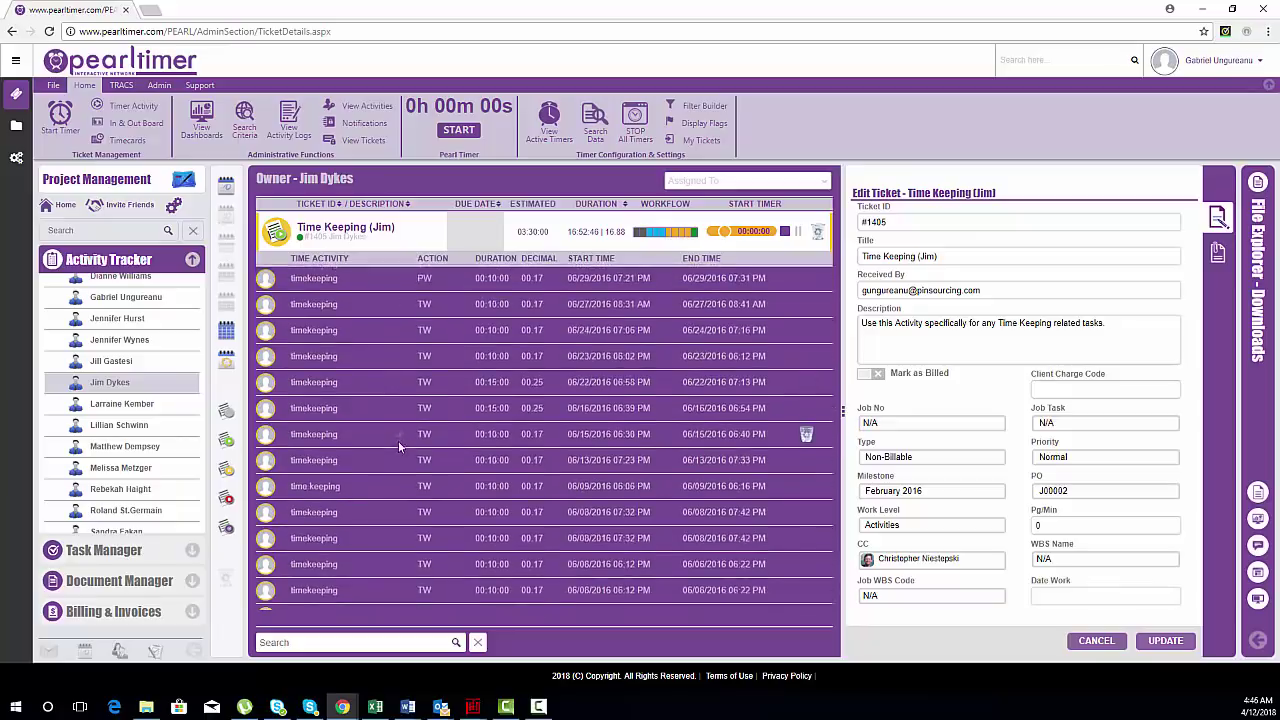
scroll(398, 446, down, 3)
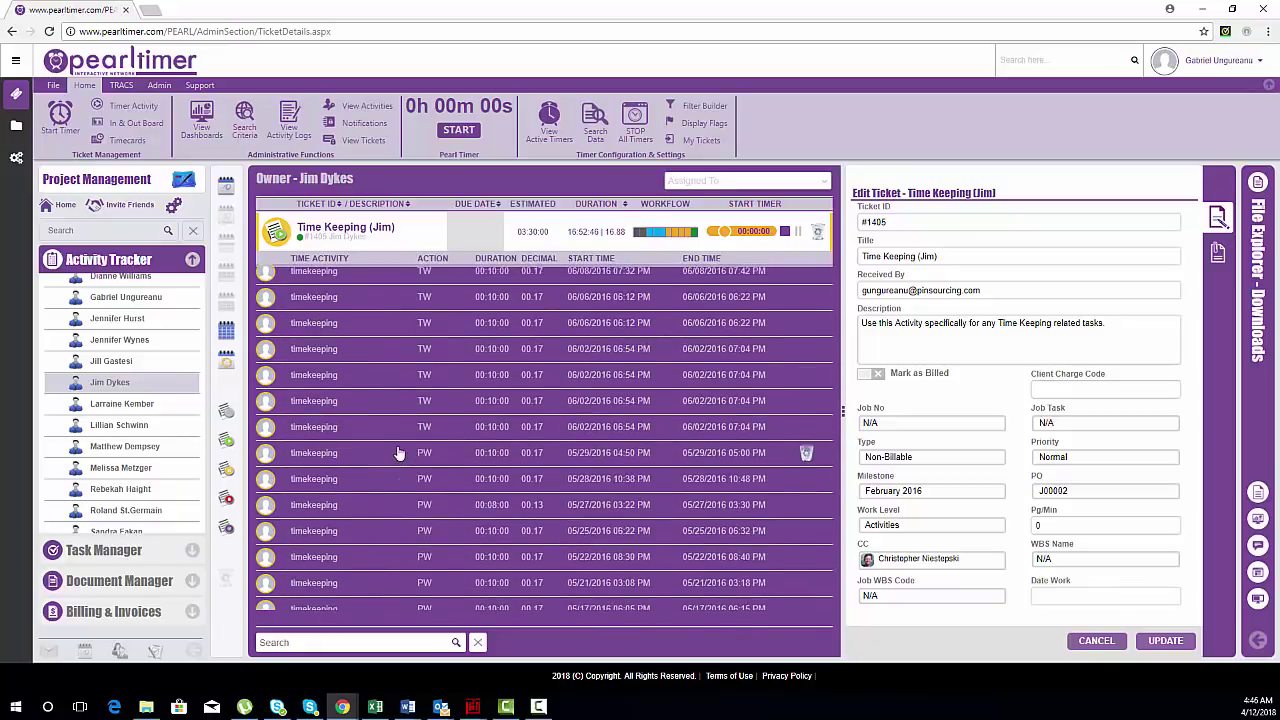
scroll(421, 465, up, 9)
scroll(527, 400, up, 3)
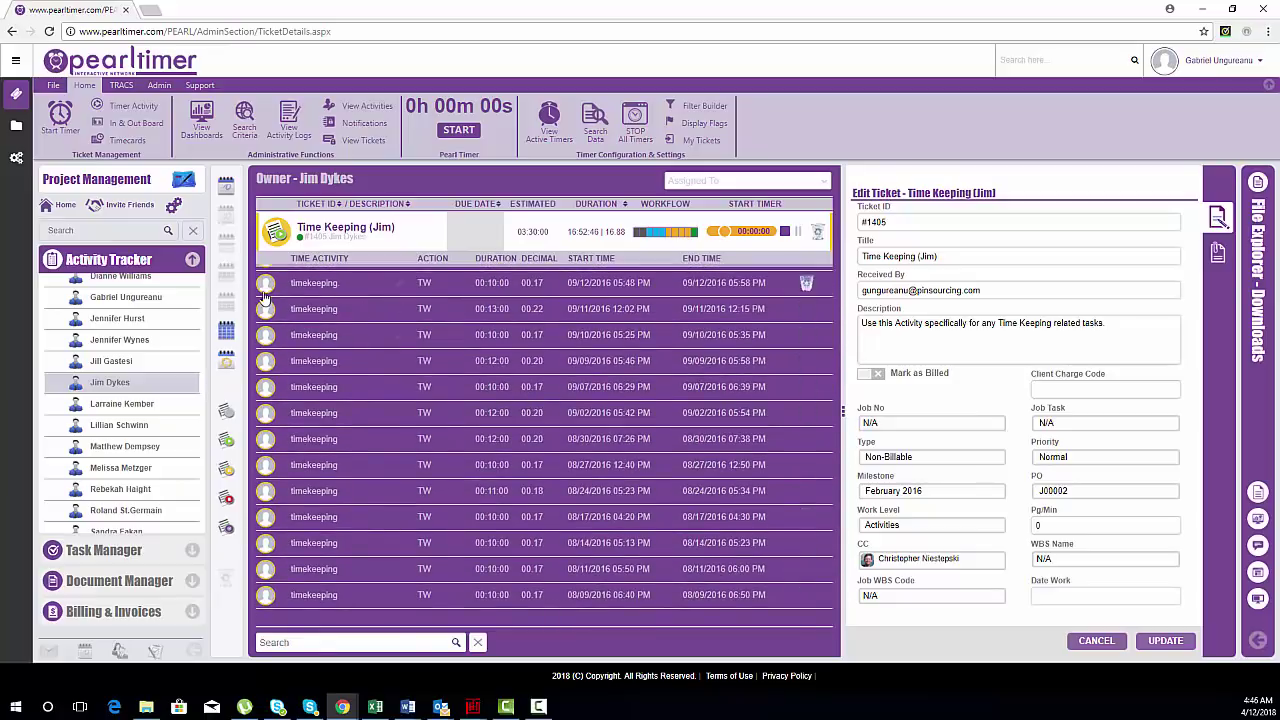
scroll(560, 425, up, 10)
scroll(571, 432, up, 5)
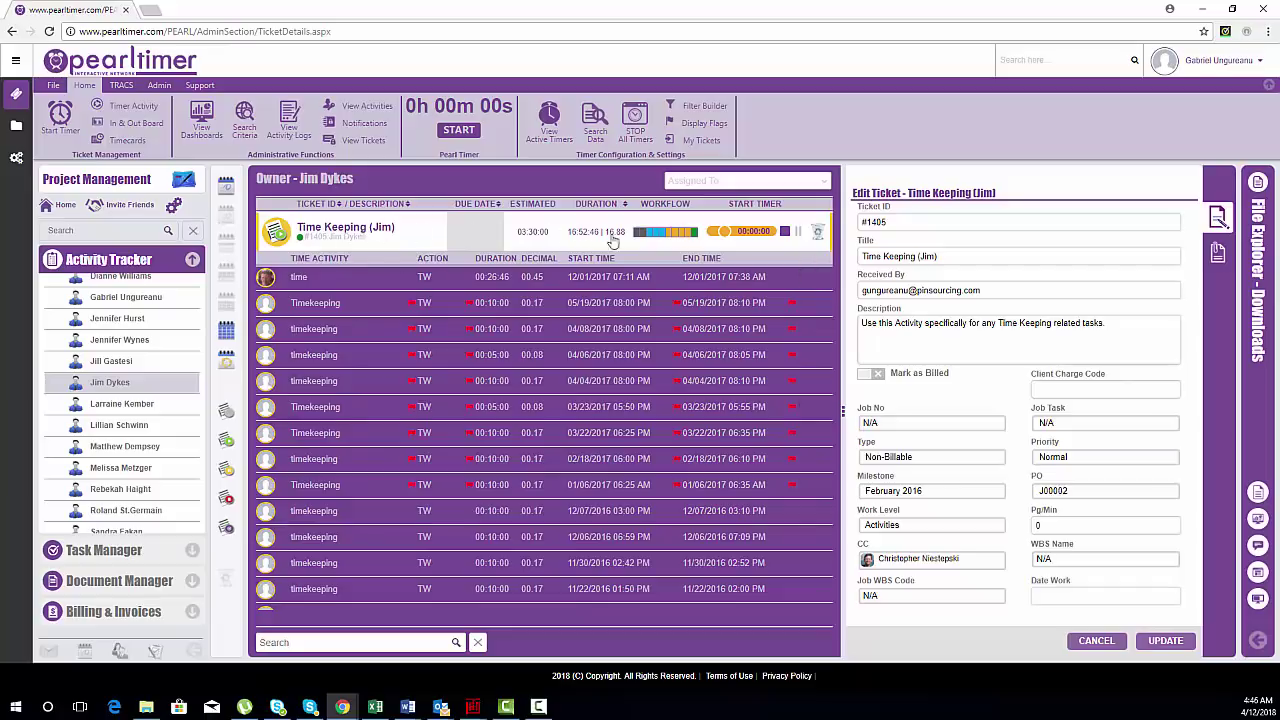
Collapse Time Keeping's activity entries back to the ticket list, then view another owner's tickets.
click(415, 235)
click(375, 237)
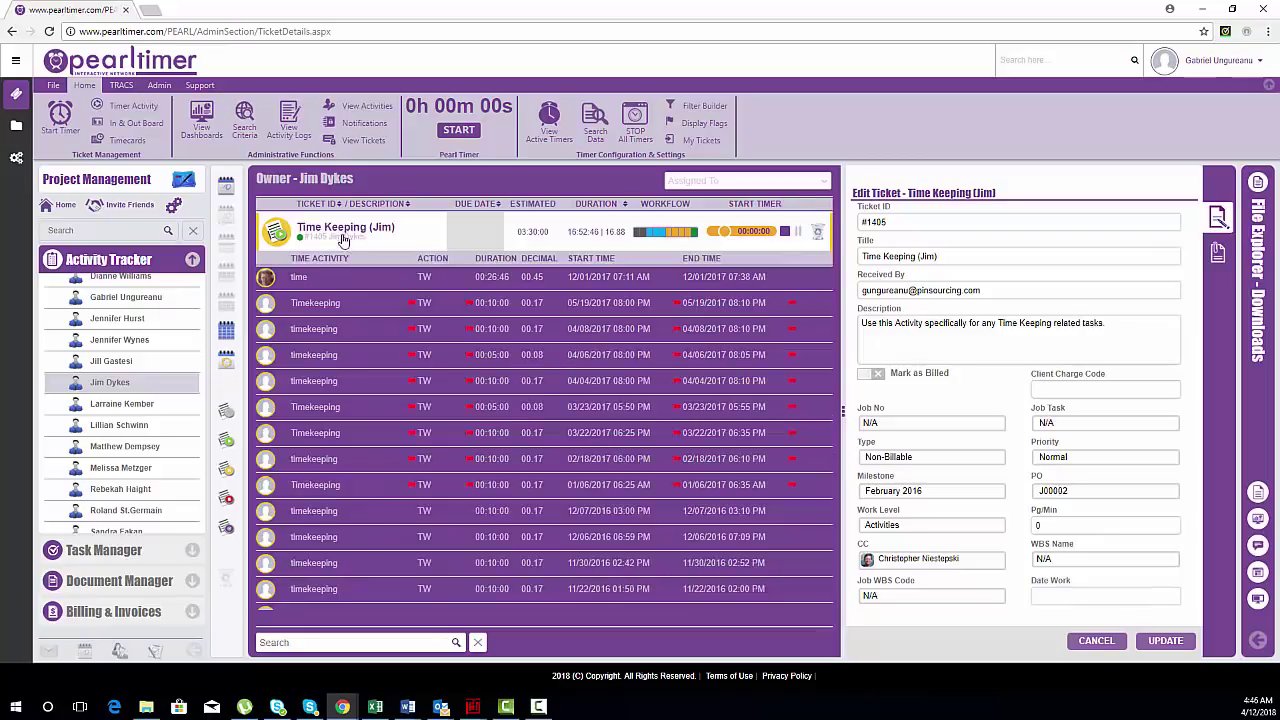
click(430, 236)
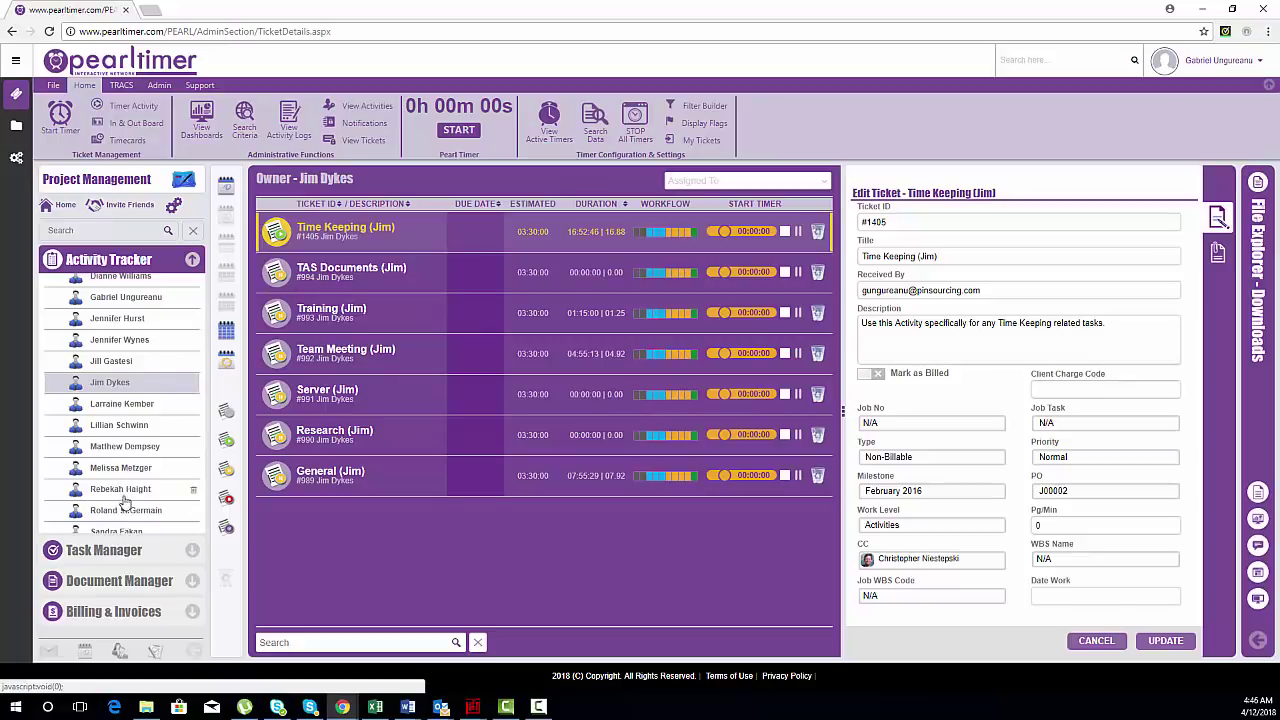
click(109, 404)
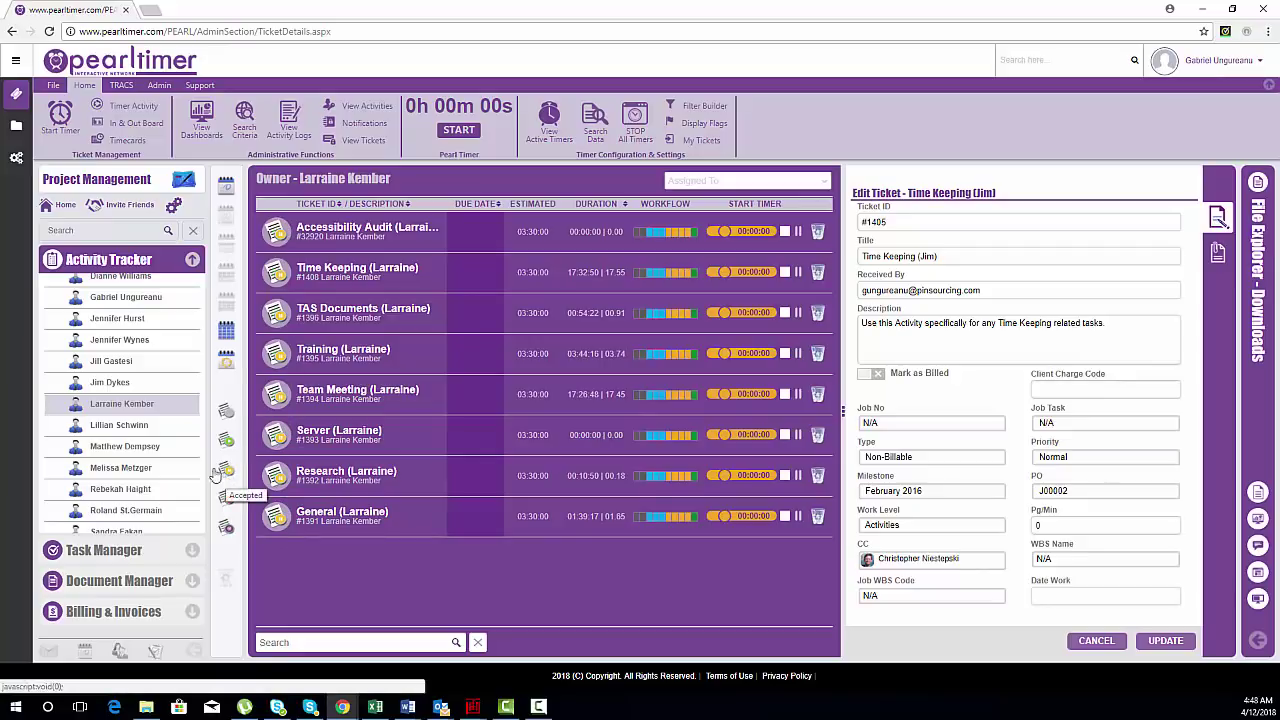
Return to the previous owner and show Time Keeping's attachment, axesPDF.QuickFix.1.3.msi (50.16 MB).
click(105, 383)
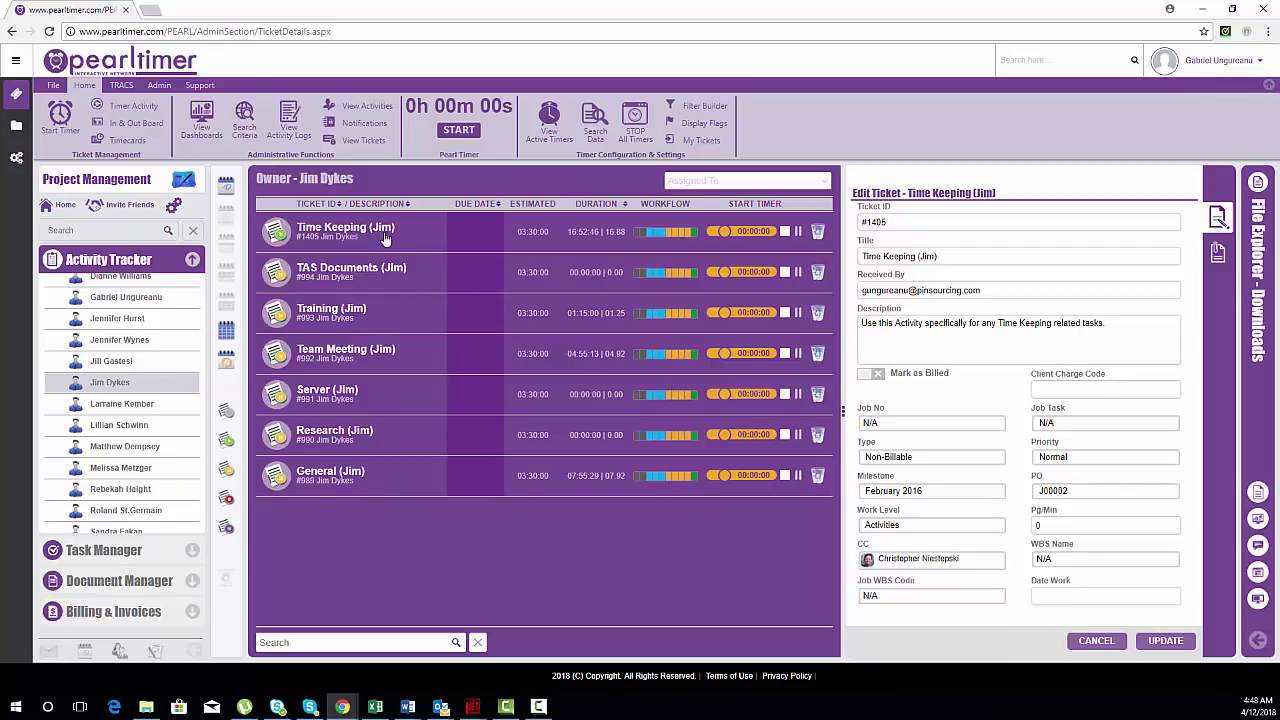
click(423, 238)
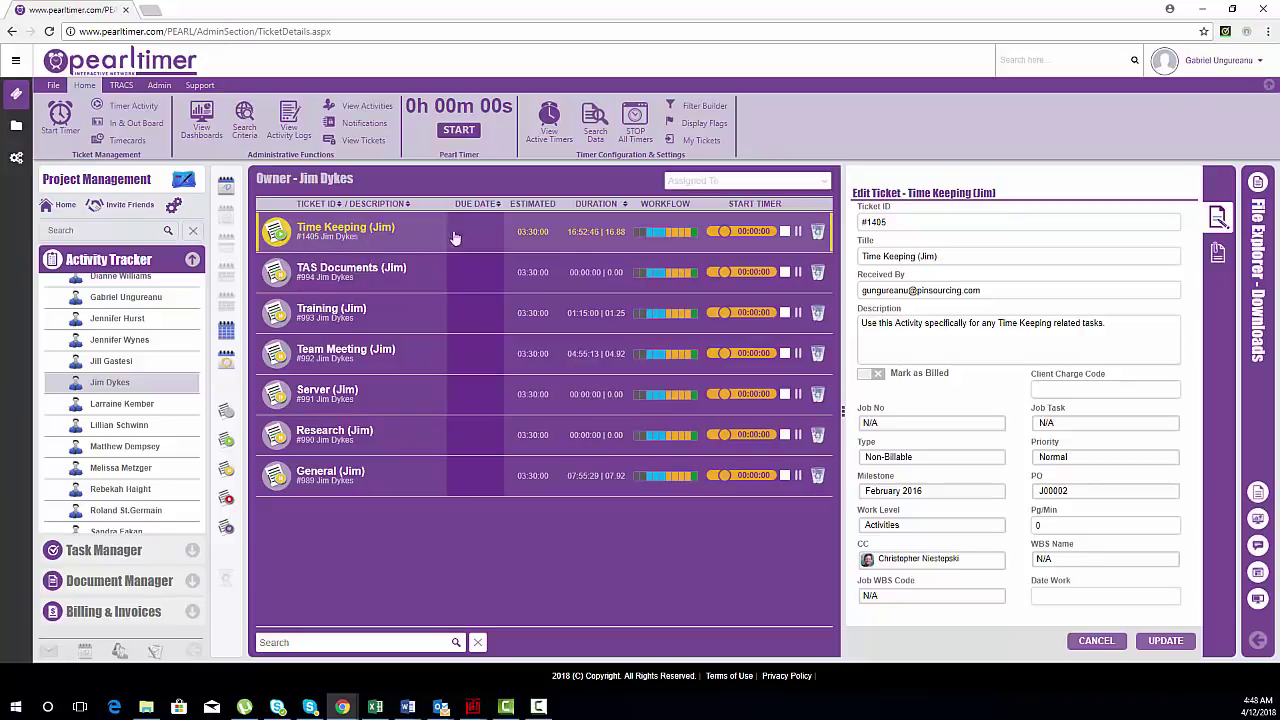
click(1219, 256)
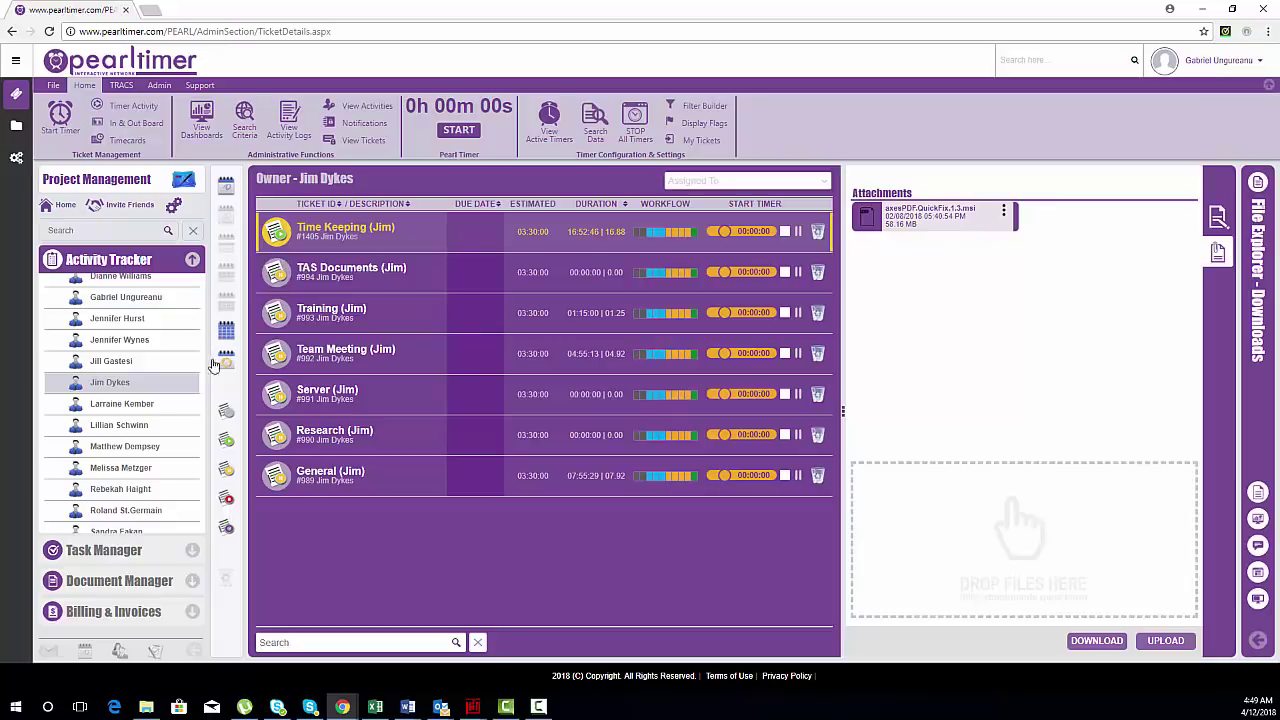
Browse two other team members' queues and select the Embracing_a_Youth_Welfare ticket #33291.
click(112, 319)
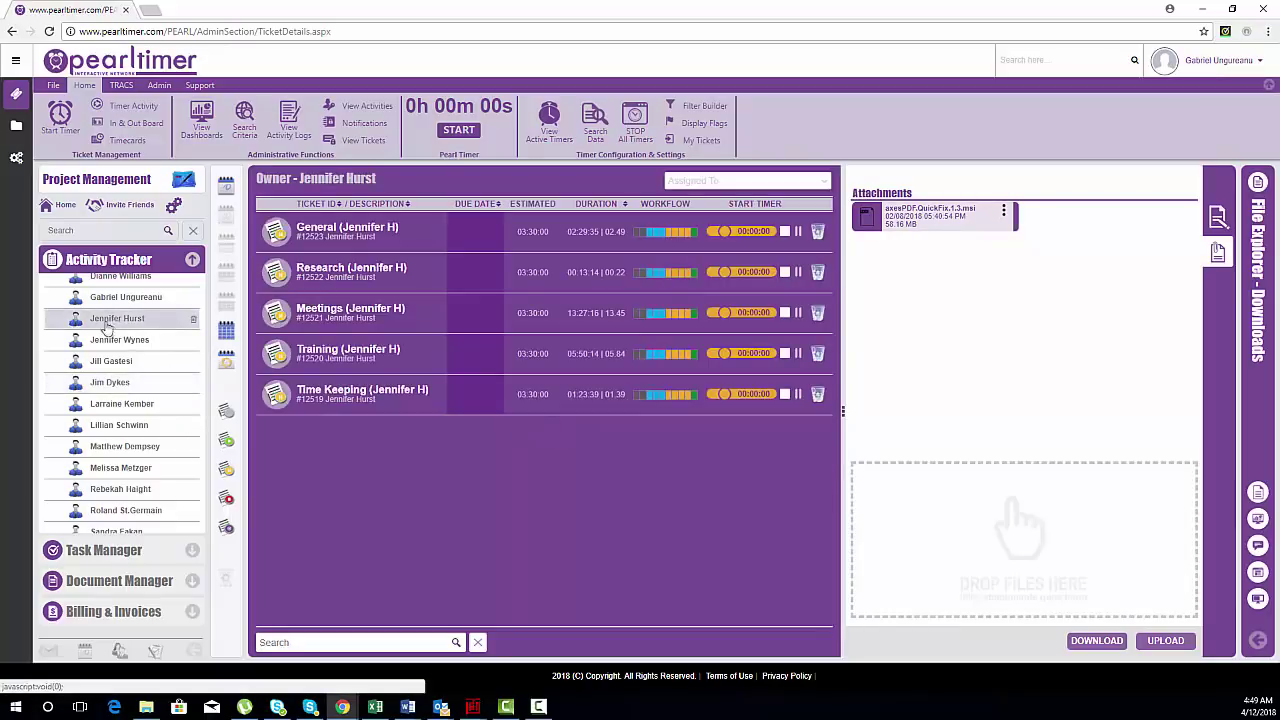
click(110, 449)
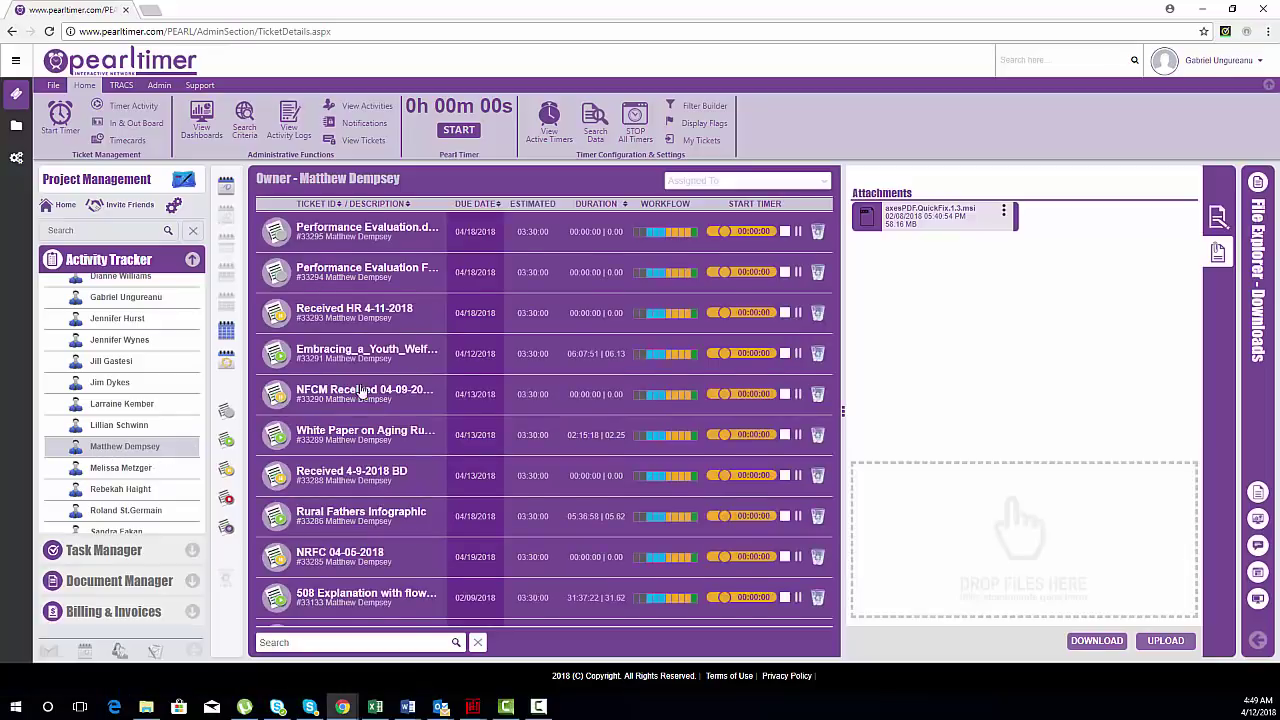
scroll(362, 400, down, 2)
scroll(364, 410, down, 4)
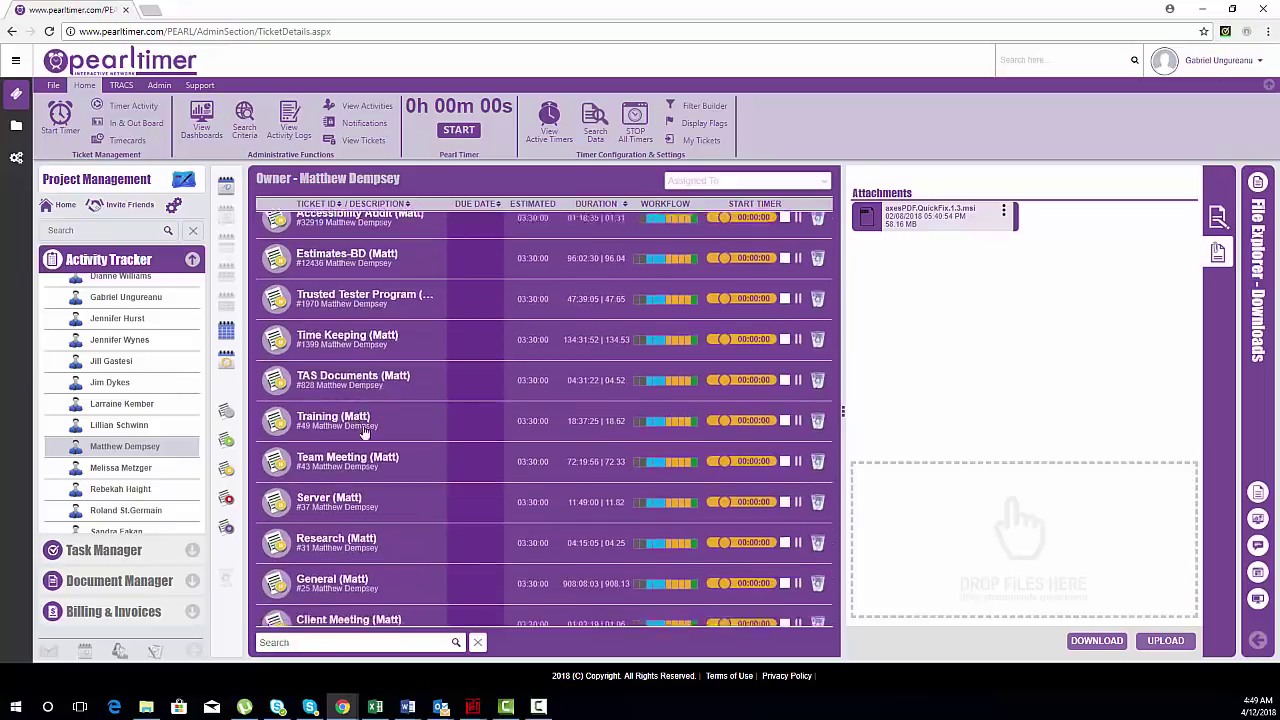
scroll(364, 432, up, 4)
scroll(364, 432, up, 1)
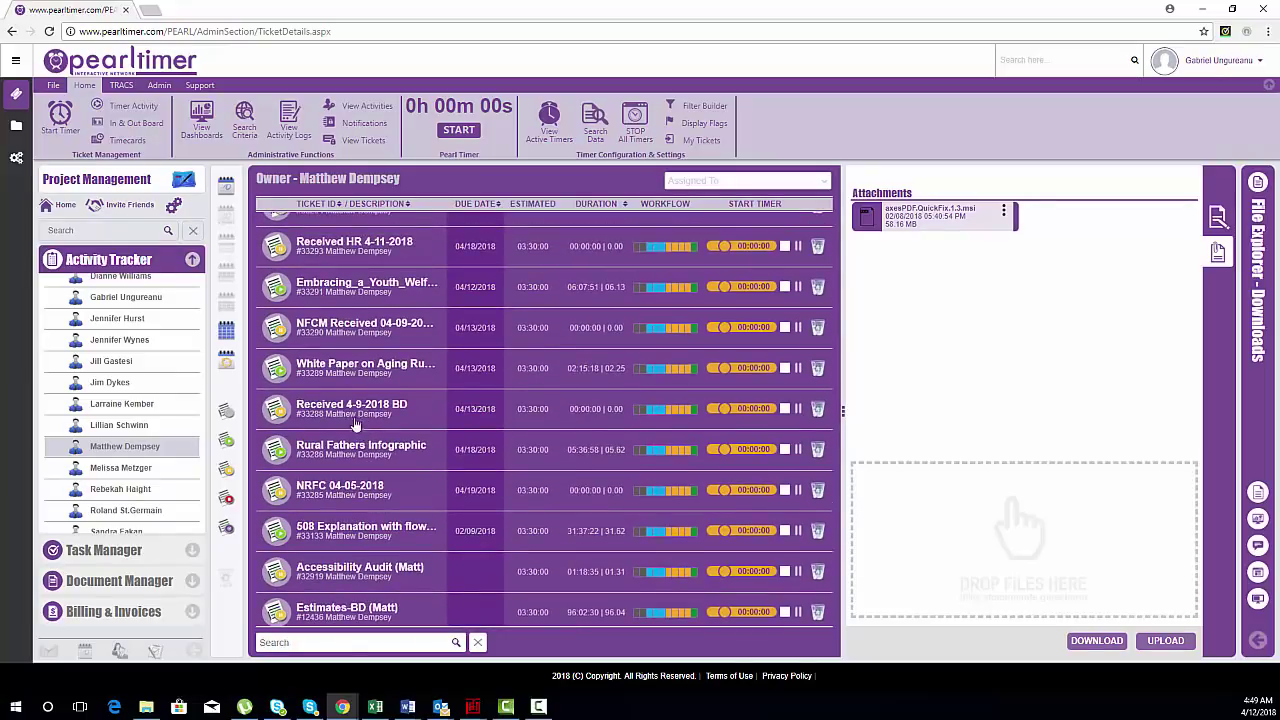
click(338, 287)
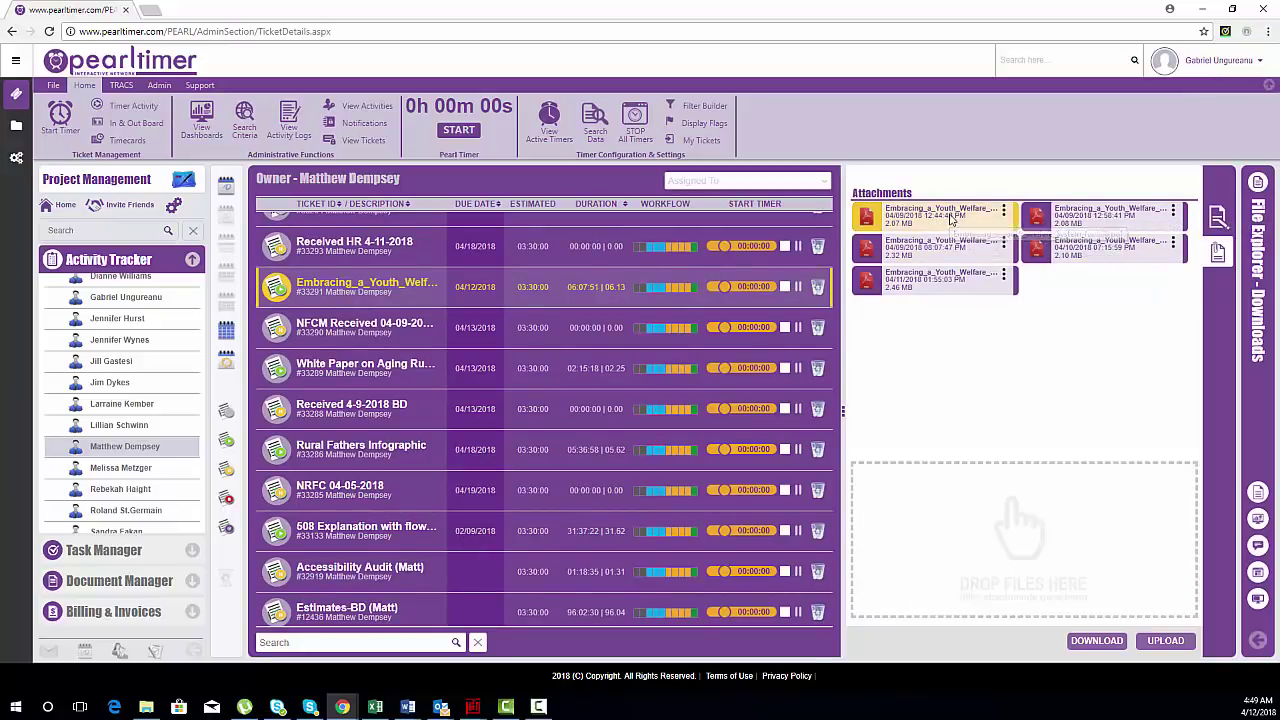
Preview the first youth welfare PDF, then switch to its comments pane showing Version 1.
click(950, 220)
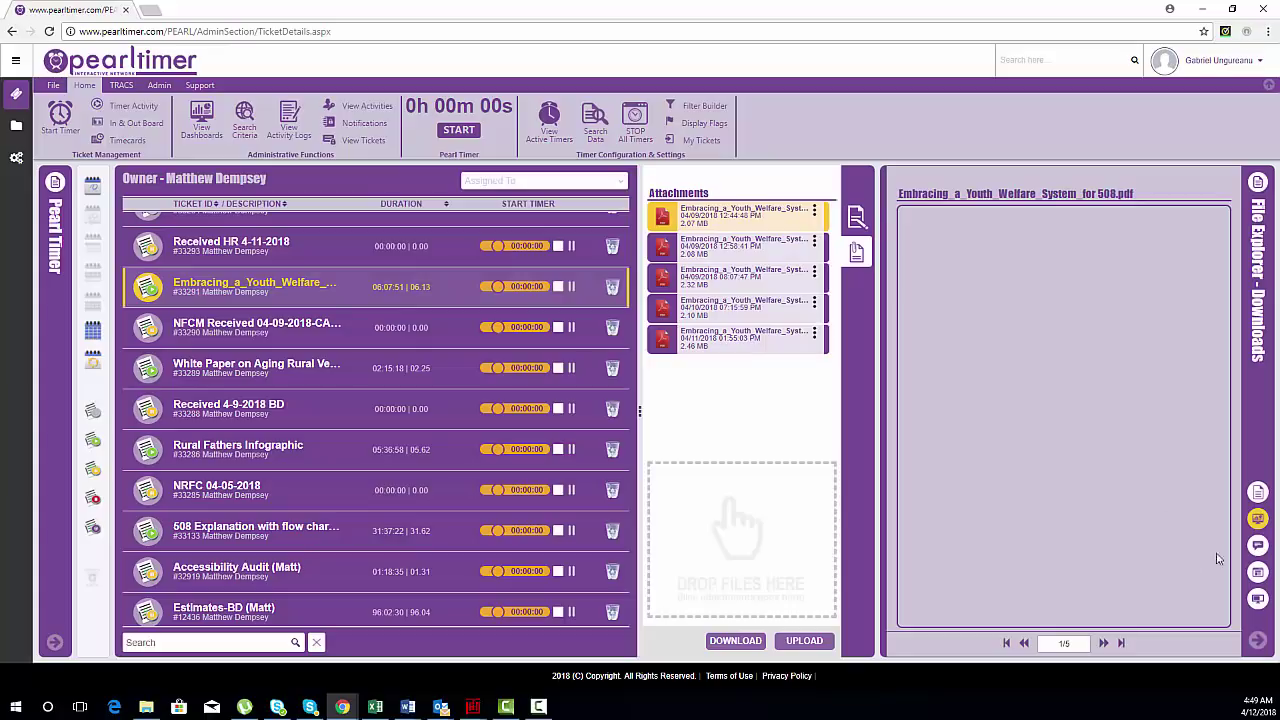
click(1258, 493)
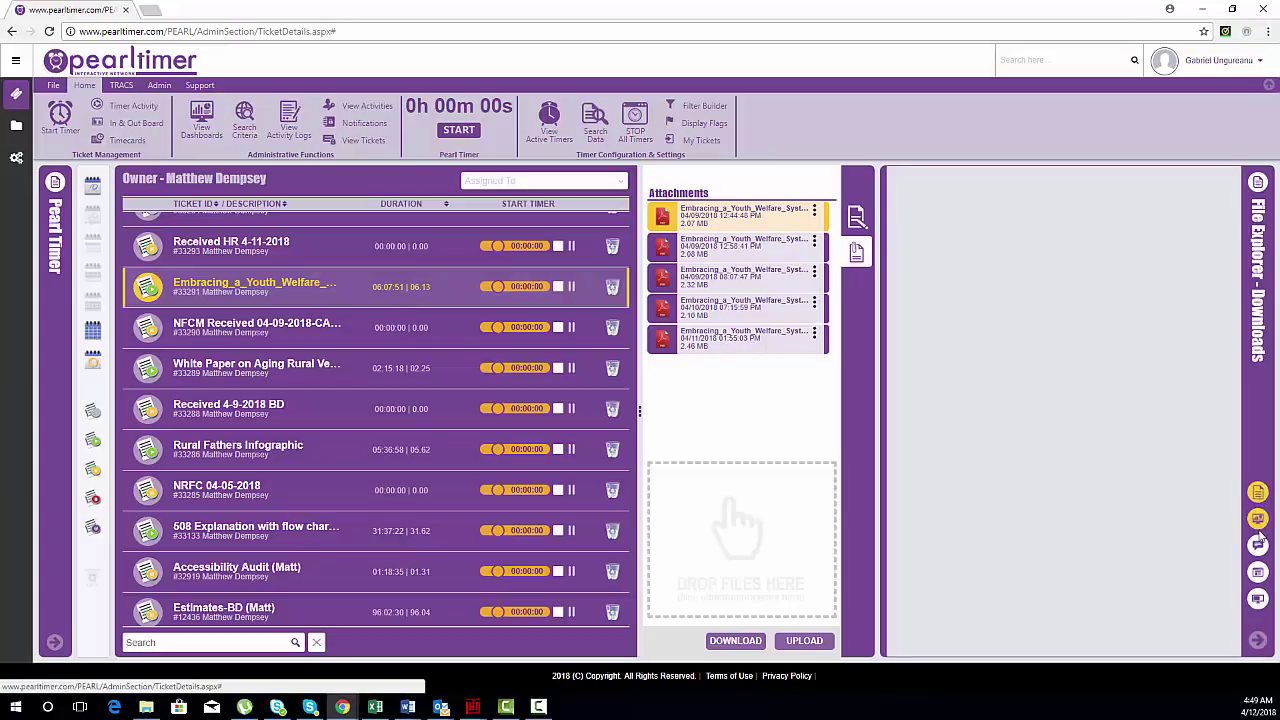
click(1258, 545)
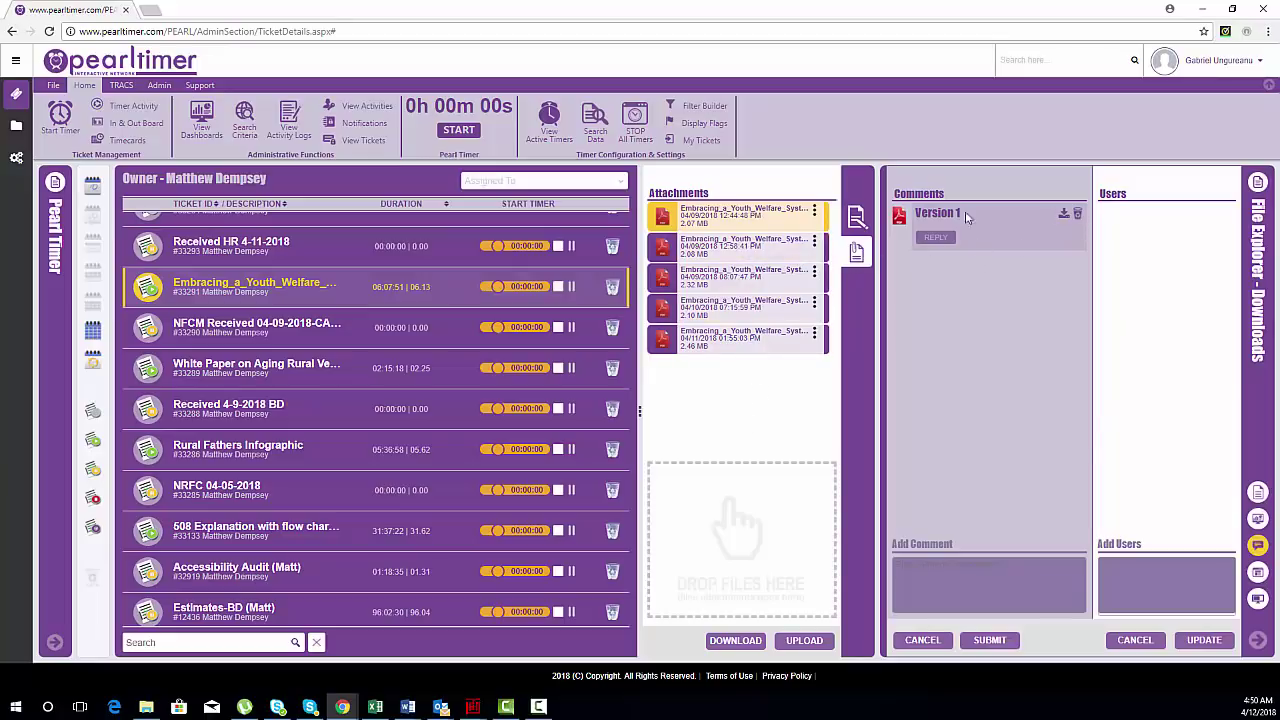
Open the first attachment's delete menu, then expand the Project Management panel again.
click(814, 210)
click(55, 643)
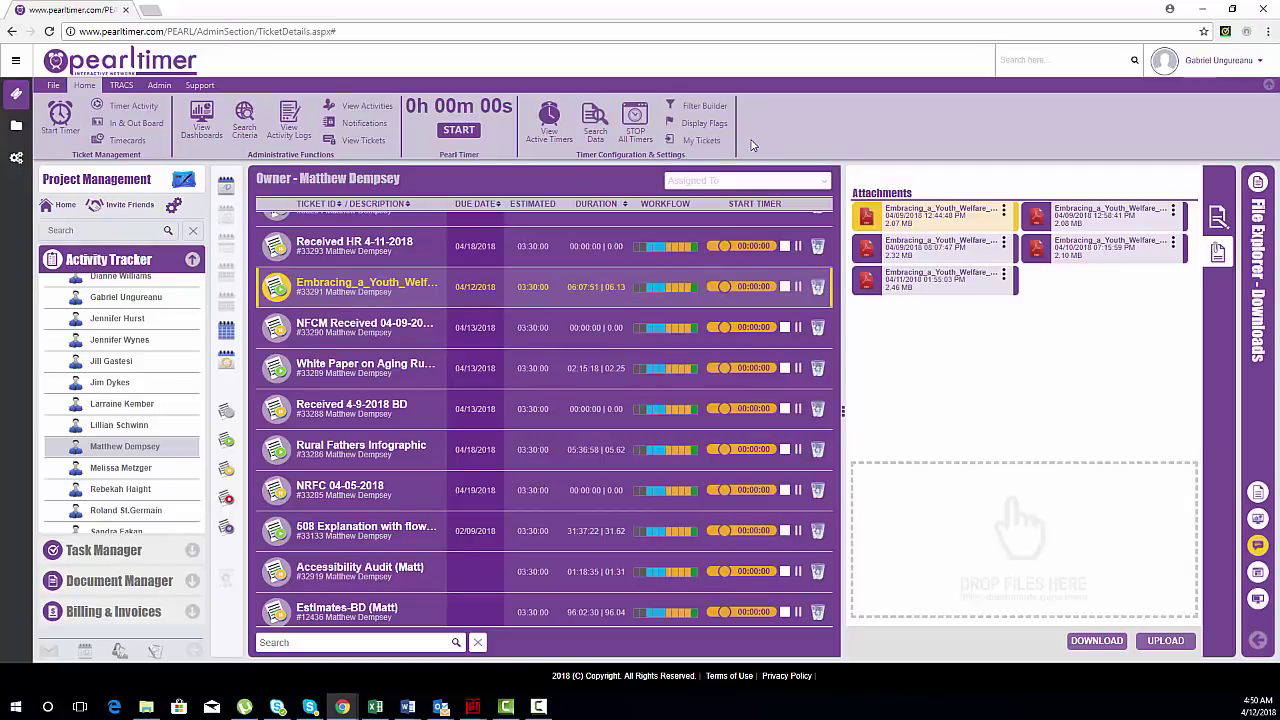
click(120, 86)
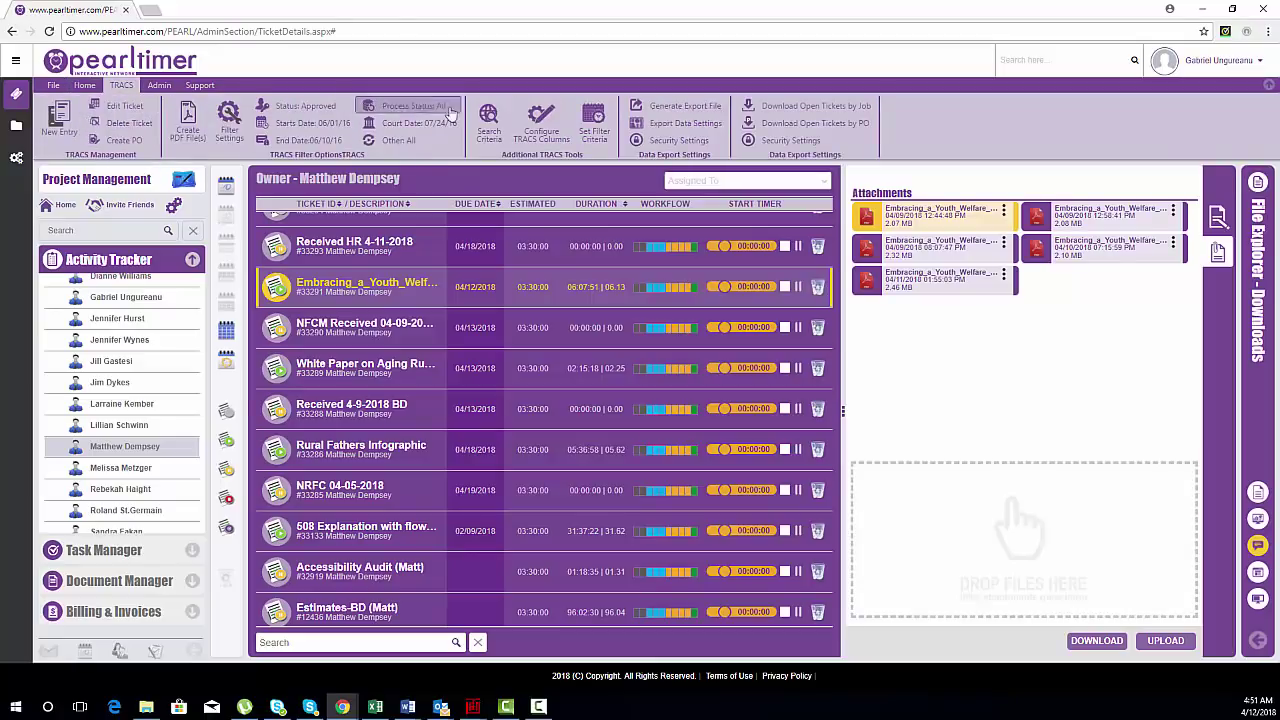
click(160, 87)
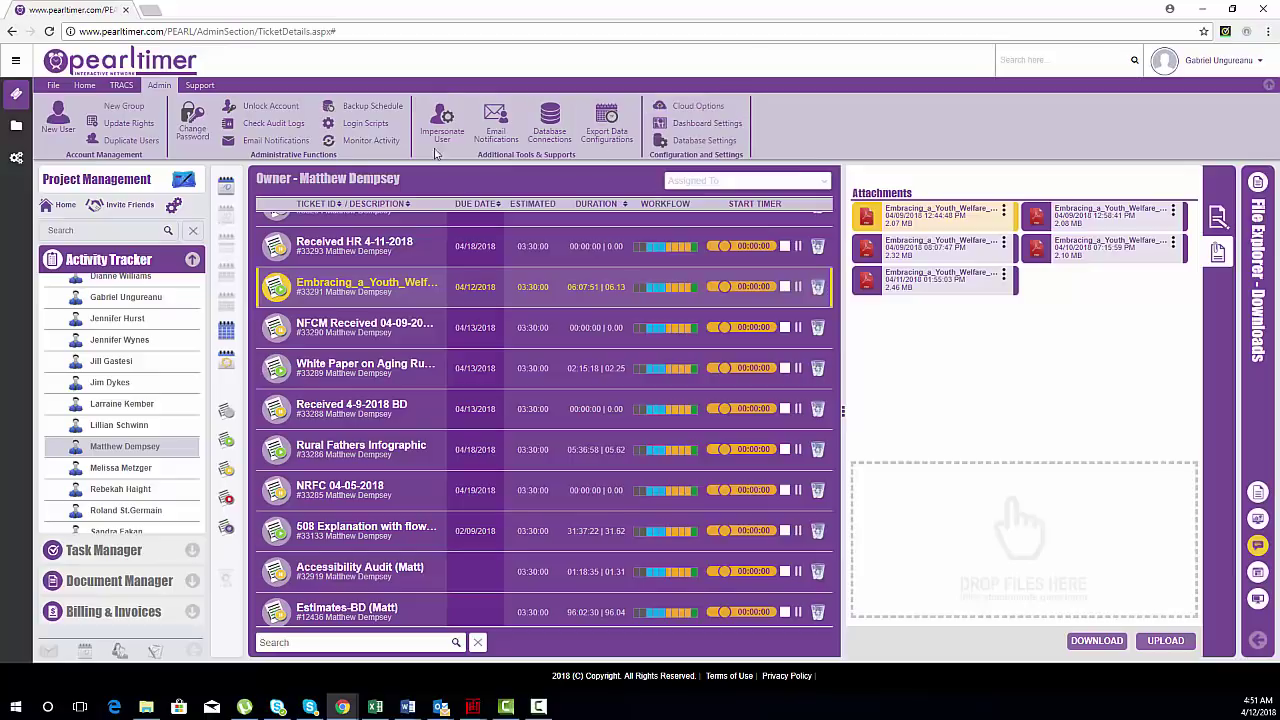
click(199, 87)
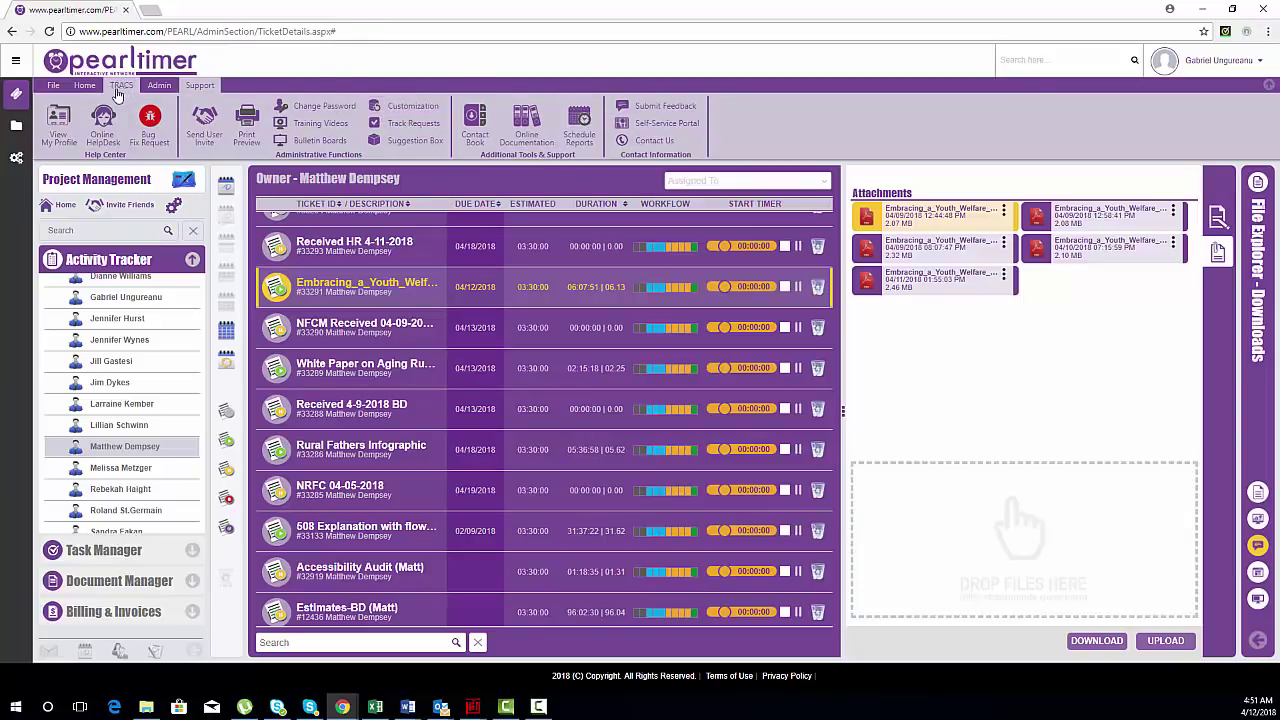
click(86, 88)
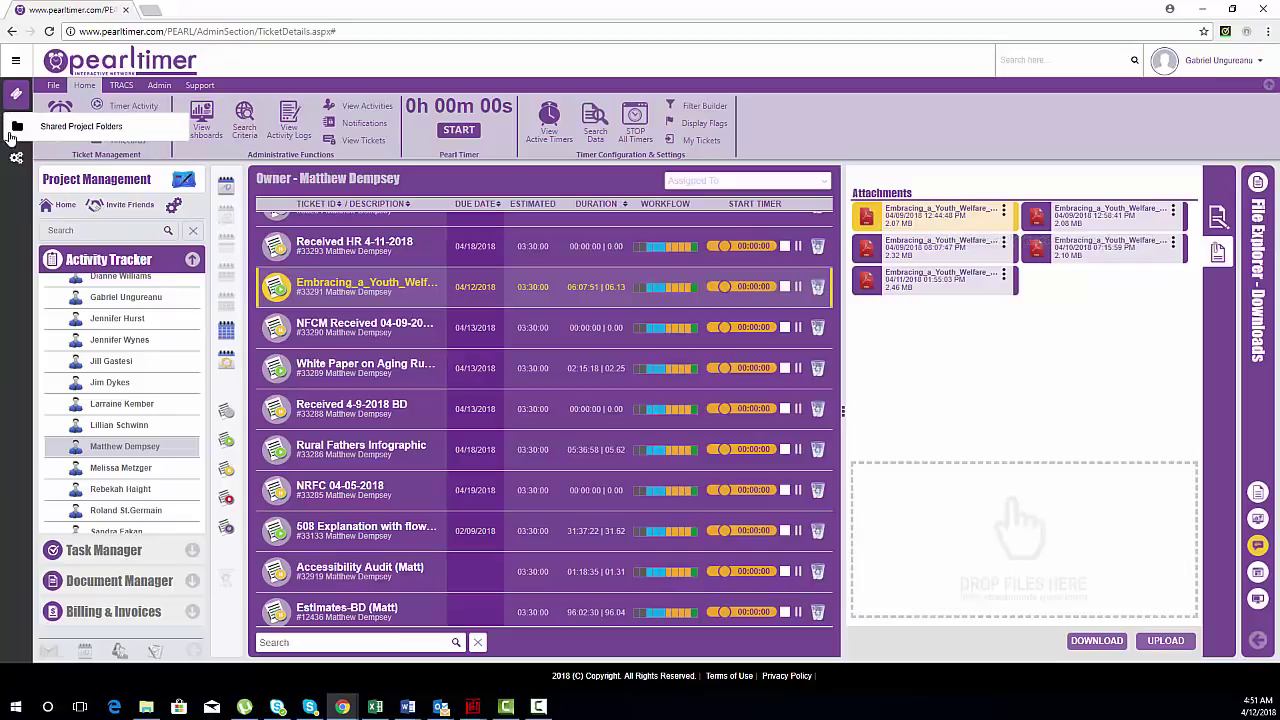
Select Capacity 152_Captioning in Shared Project Folders and list its caption and video files.
click(79, 130)
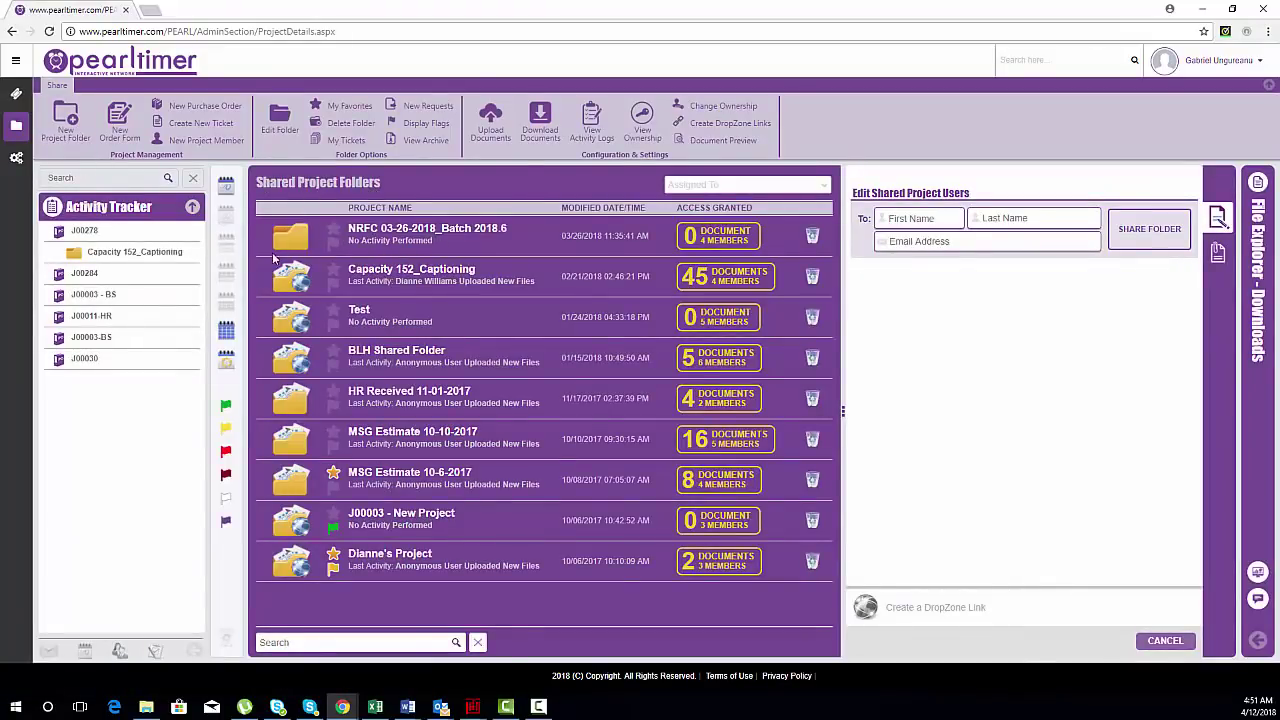
click(386, 276)
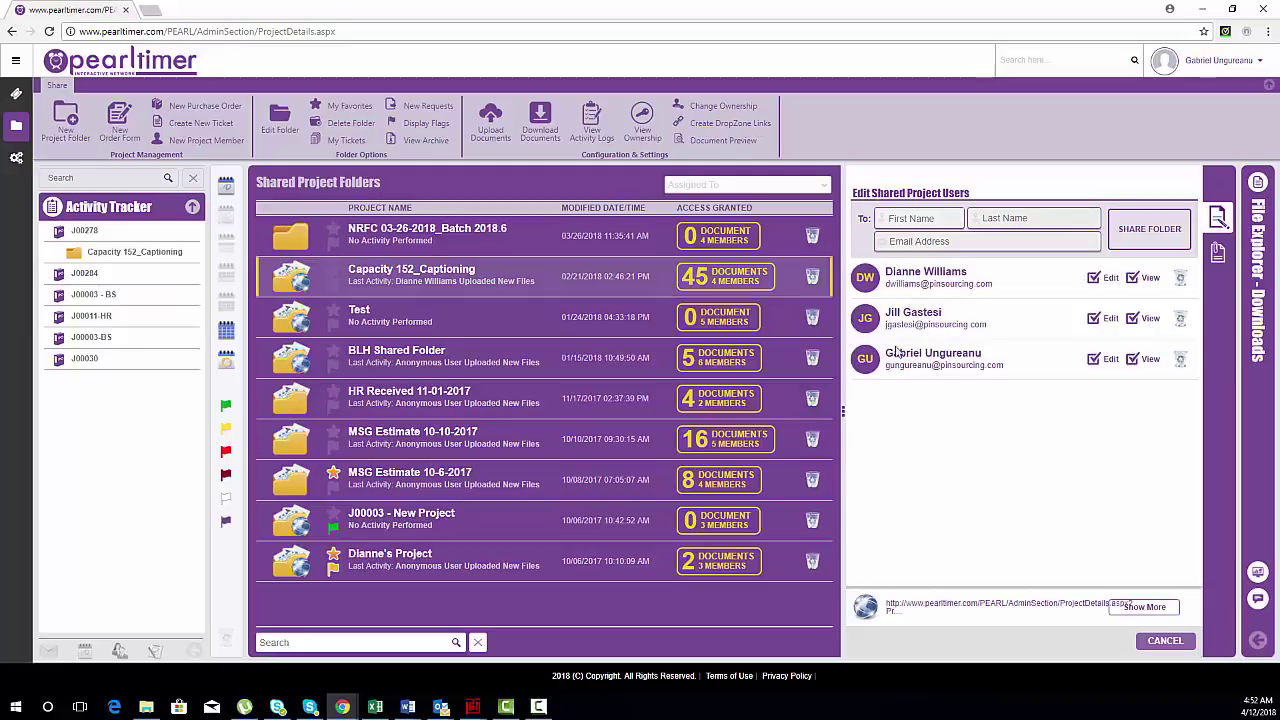
click(1218, 253)
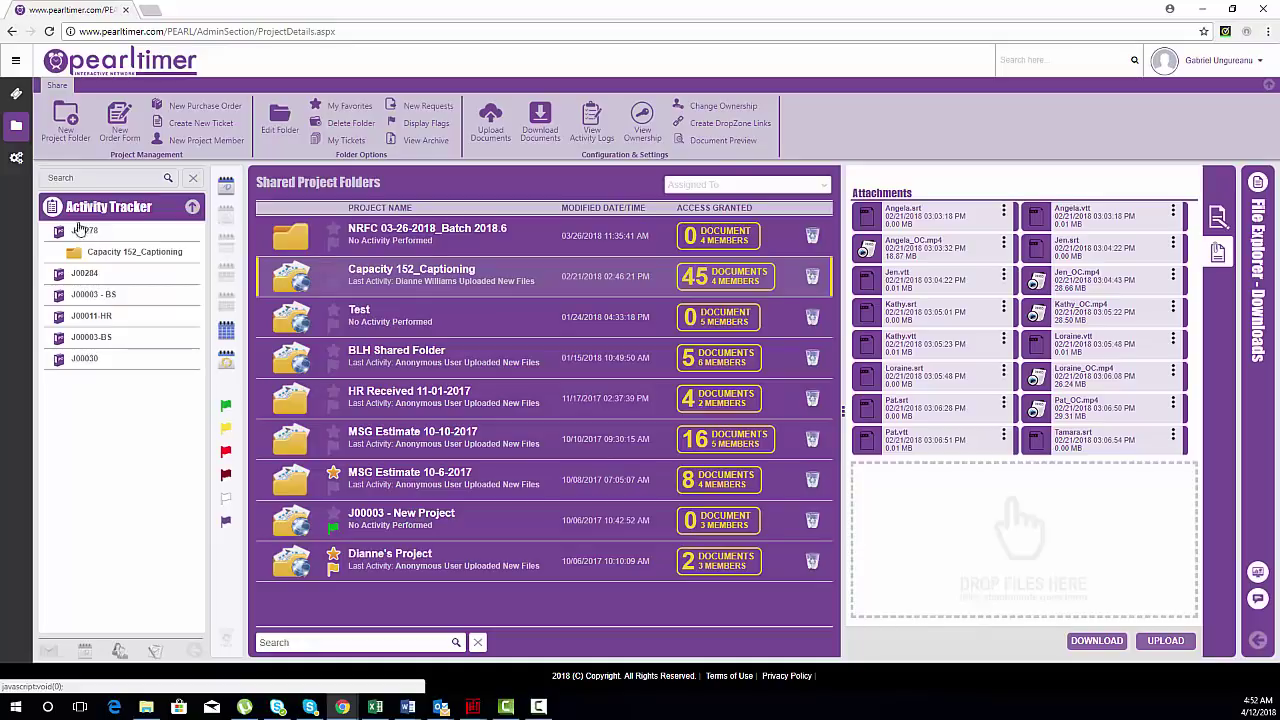
mouse_move(27, 160)
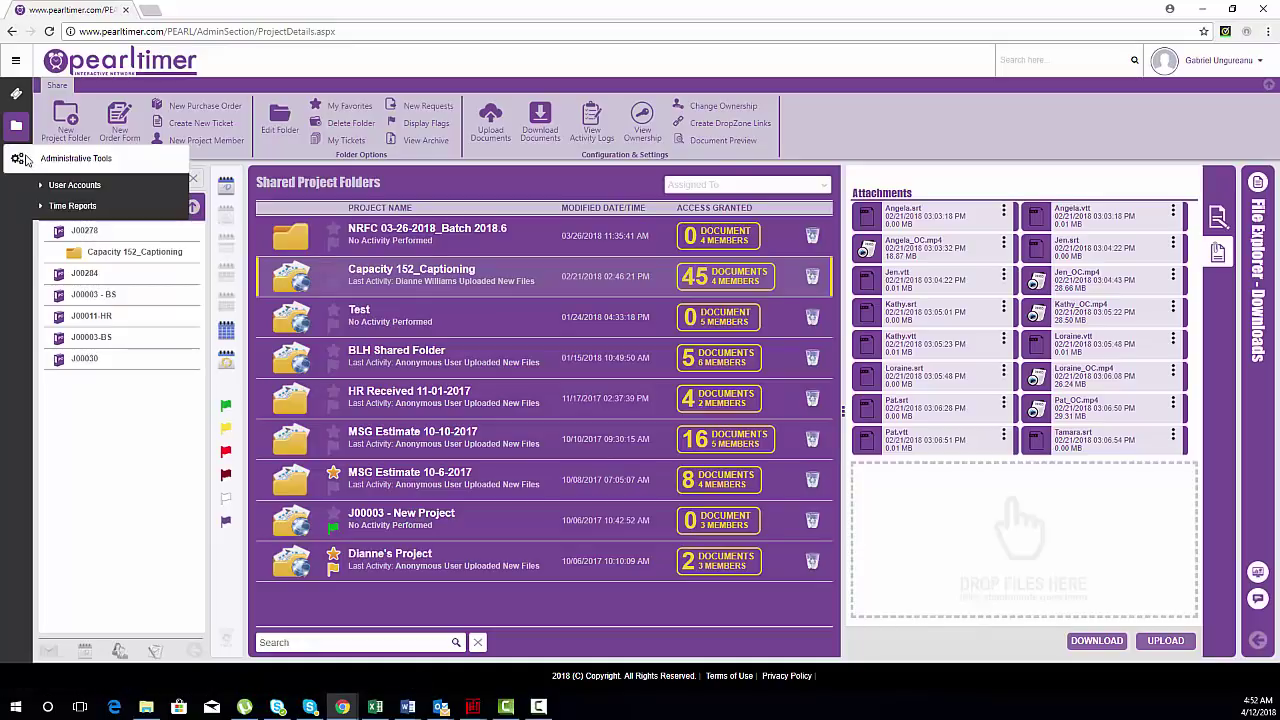
Open User Accounts administration and review the second, third and fourth users' account details.
click(81, 188)
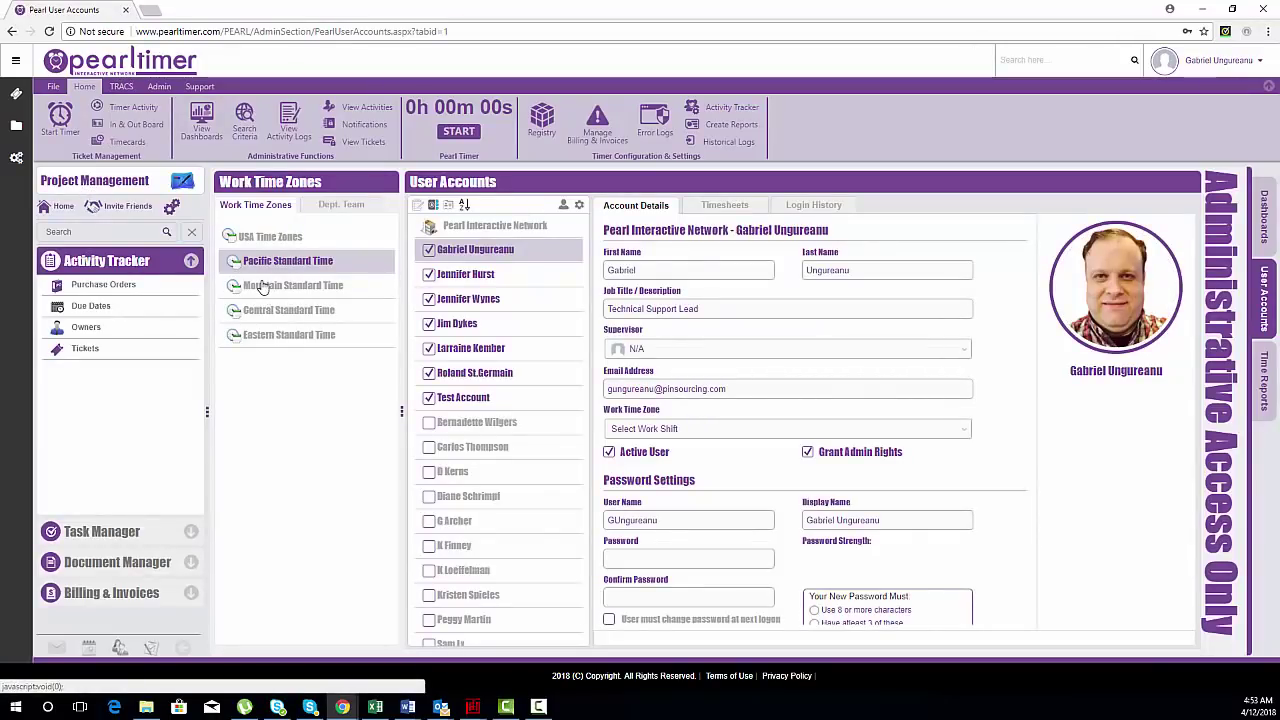
click(462, 276)
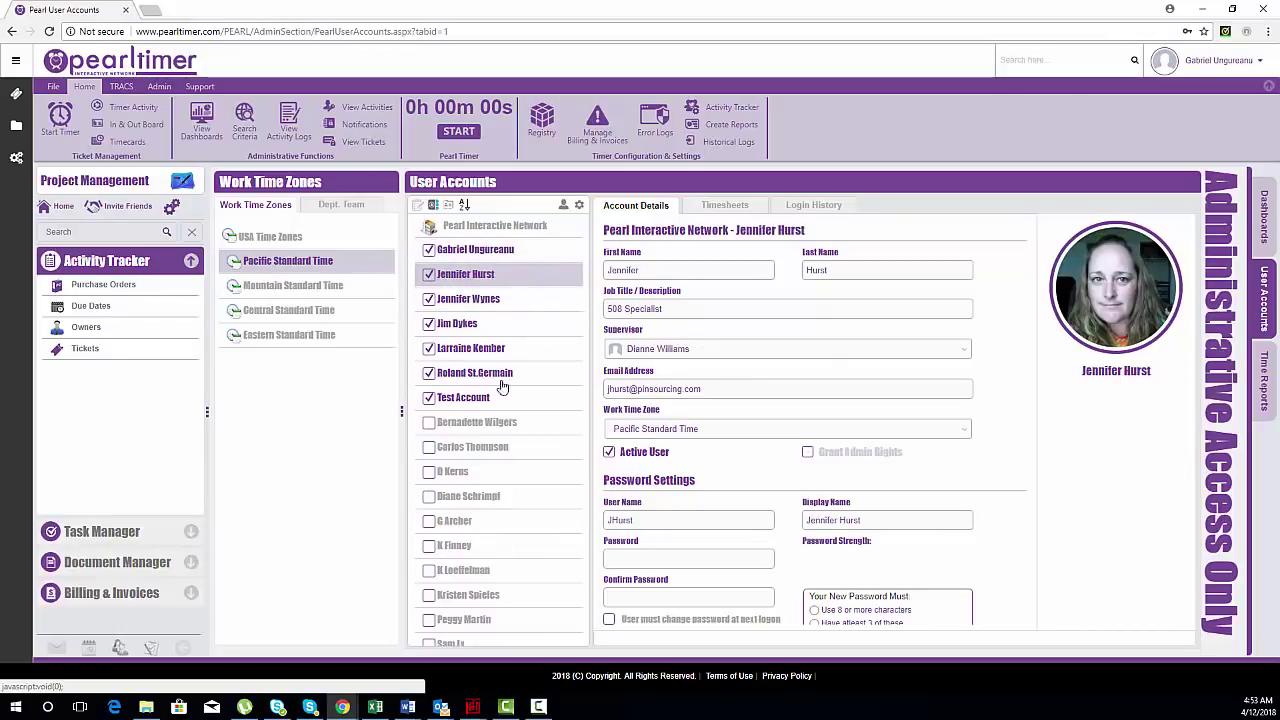
click(458, 299)
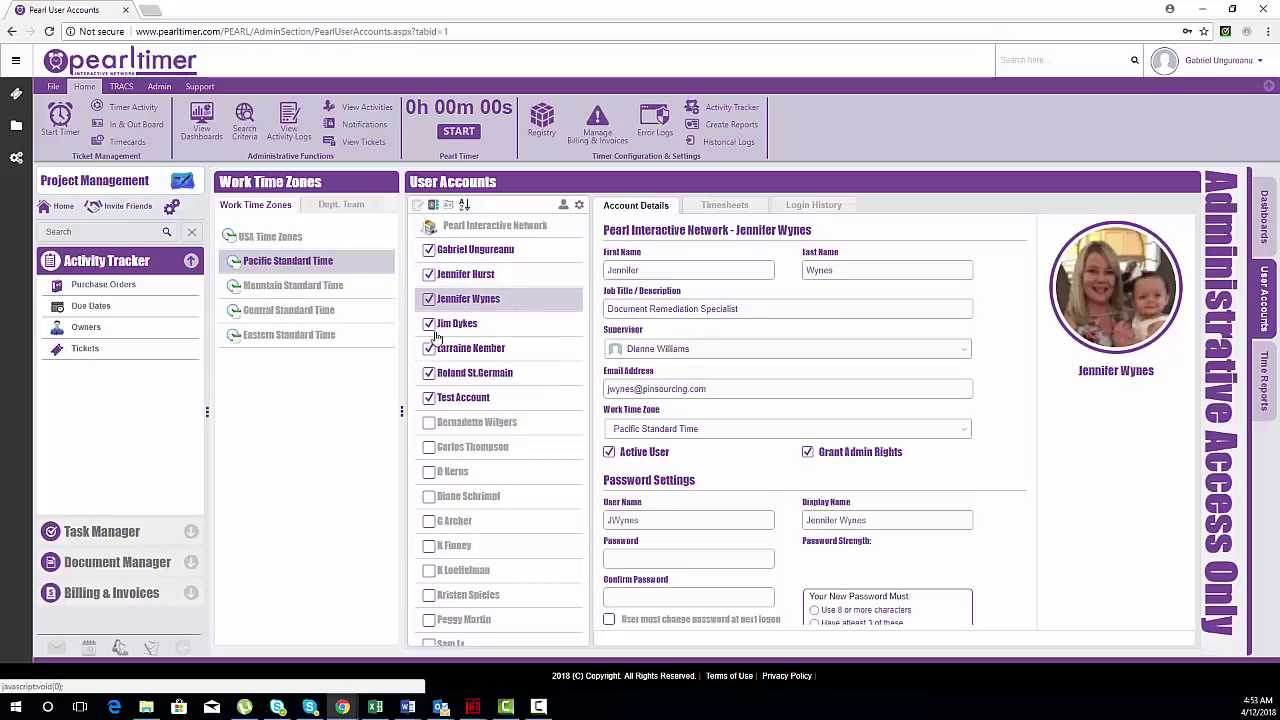
click(468, 330)
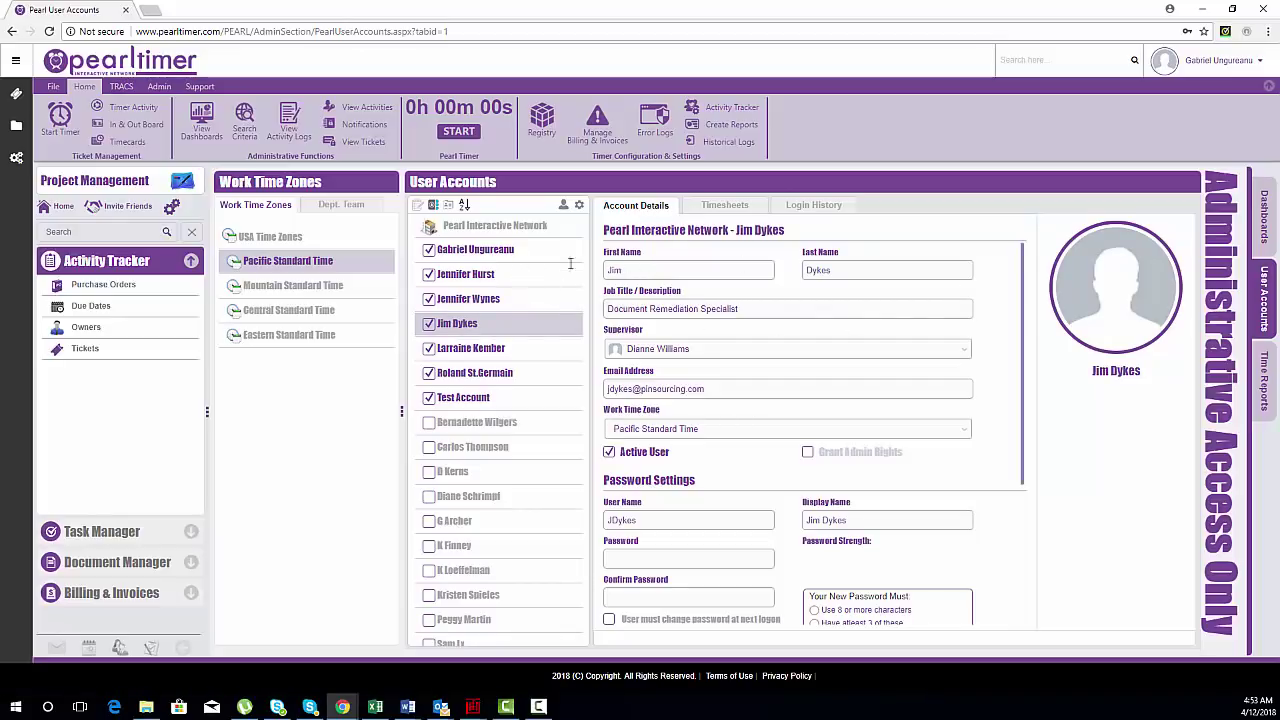
scroll(695, 300, down, 4)
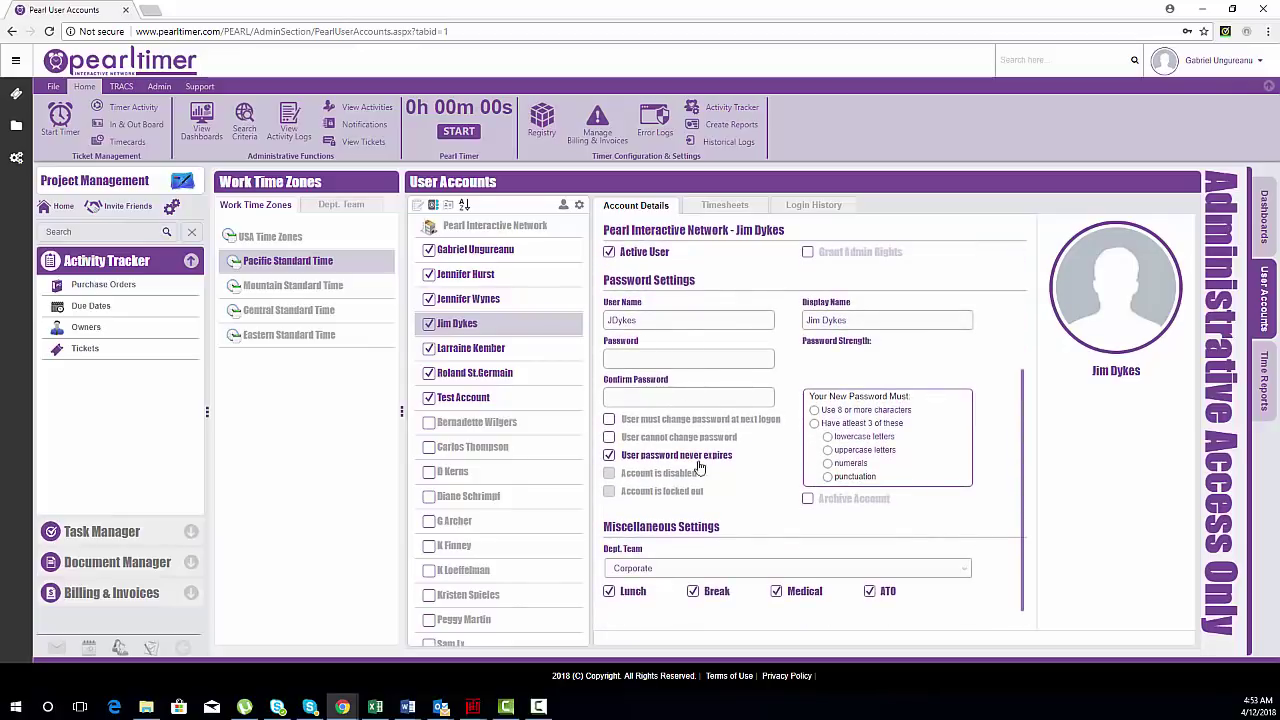
scroll(648, 405, down, 1)
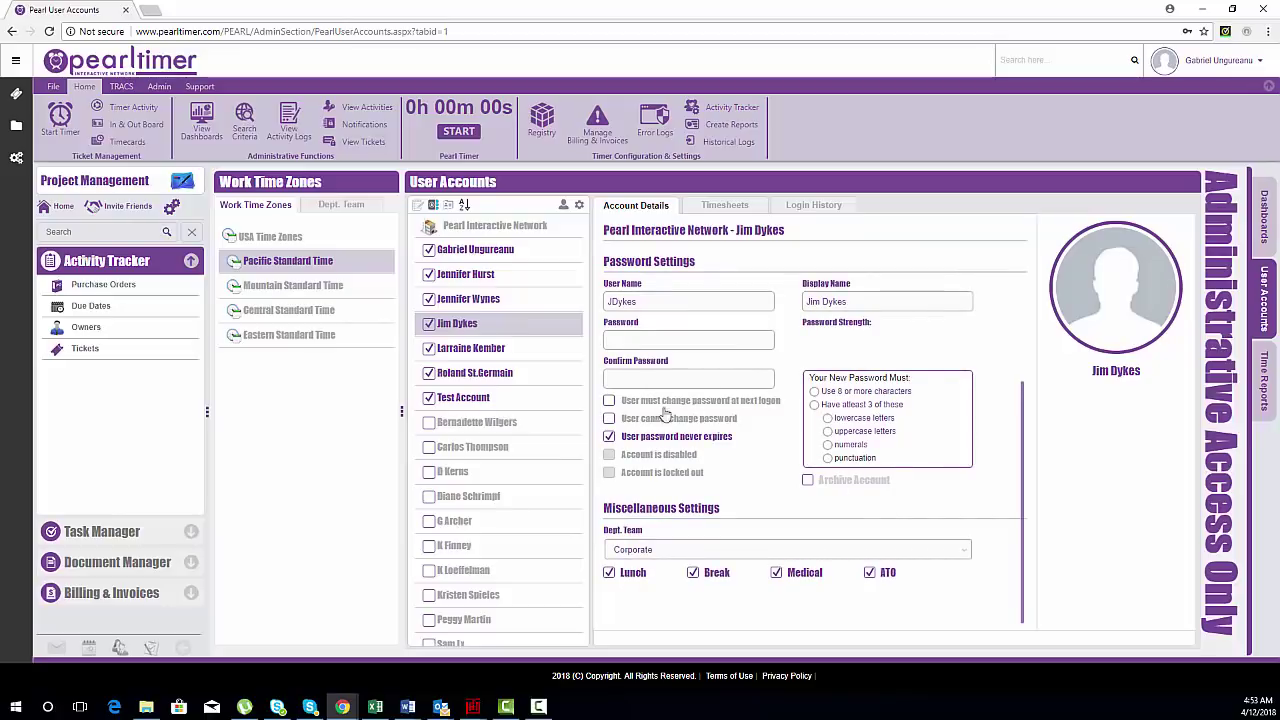
scroll(690, 420, up, 4)
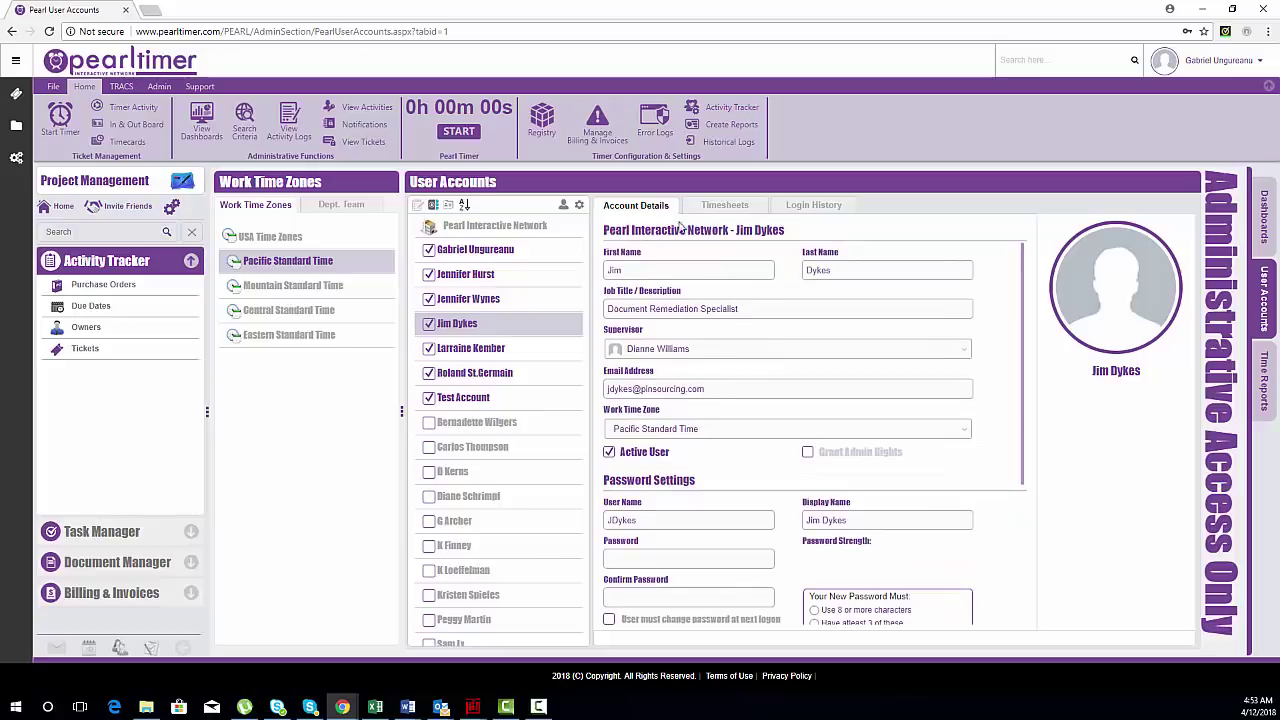
View the team member's time clock report, then their login history: 9 logins, 2 failed attempts.
click(725, 206)
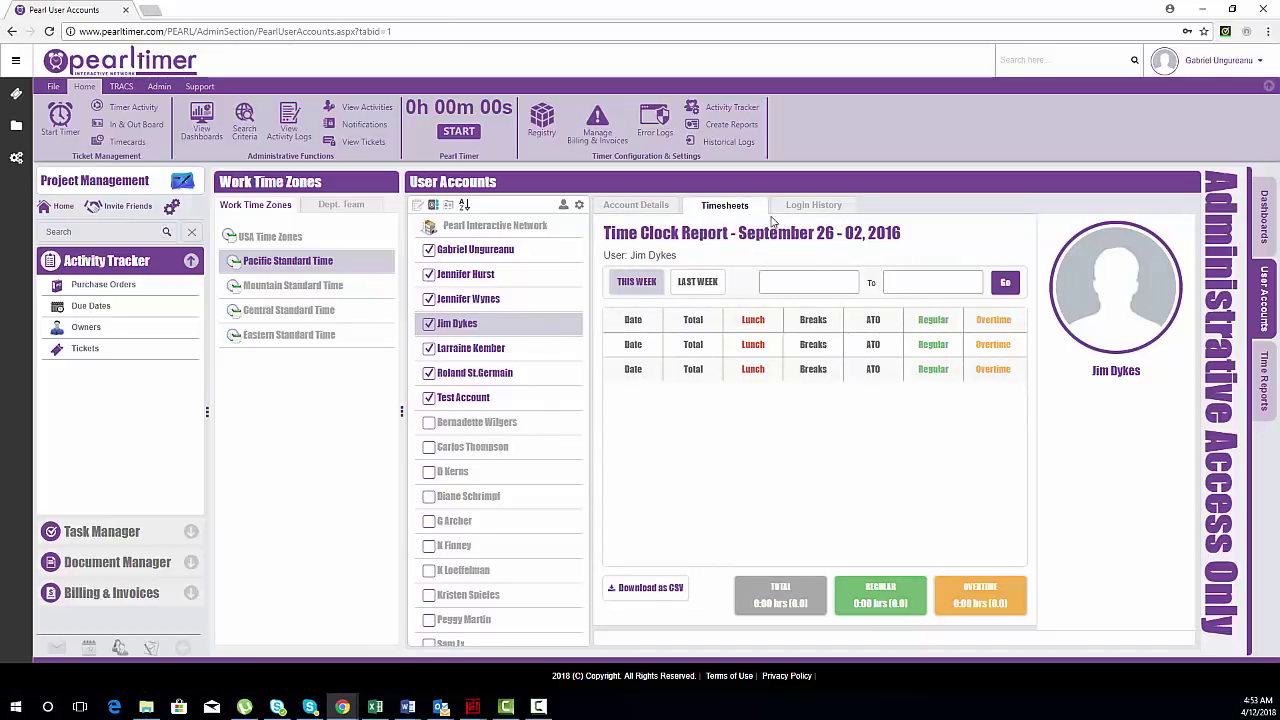
click(813, 207)
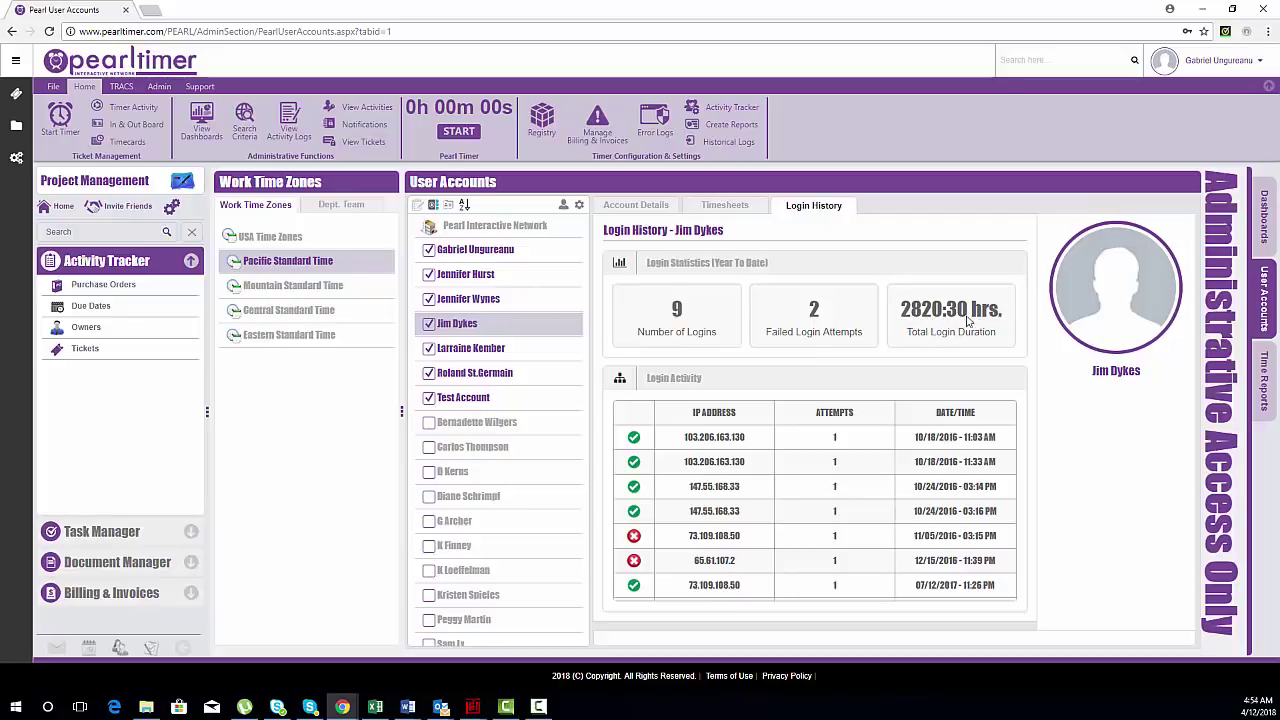
scroll(760, 487, down, 1)
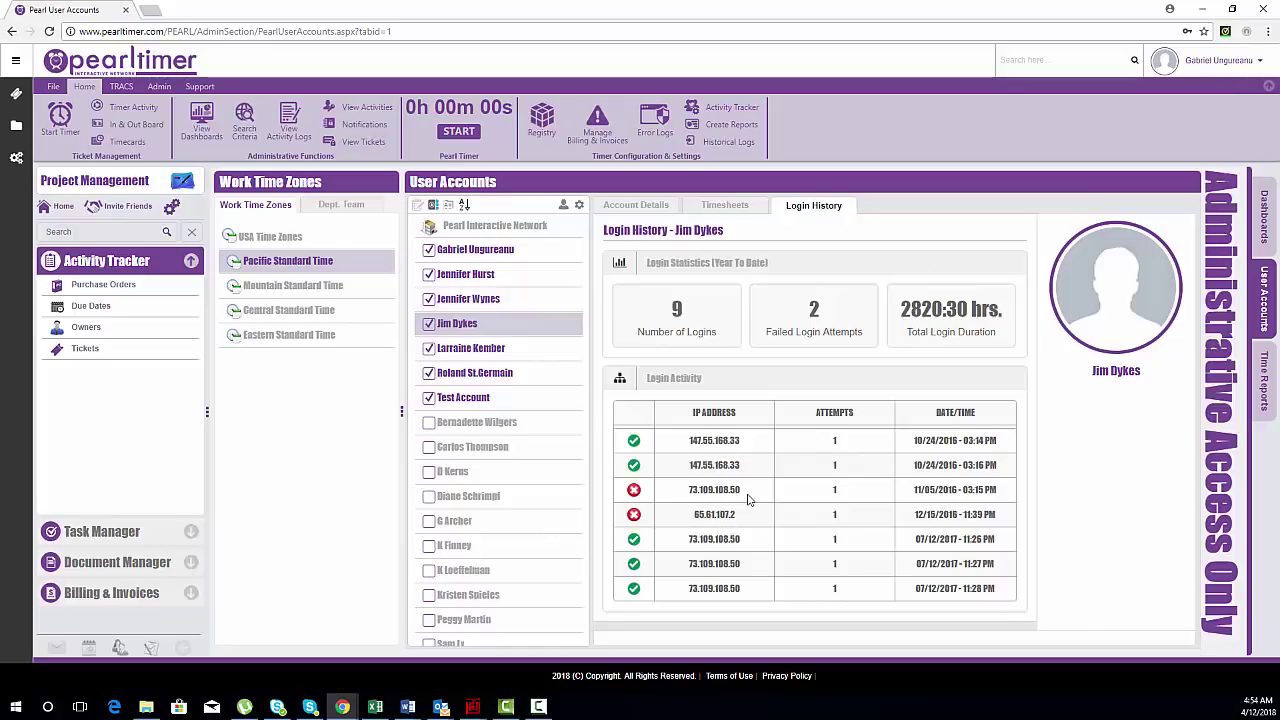
scroll(748, 499, up, 1)
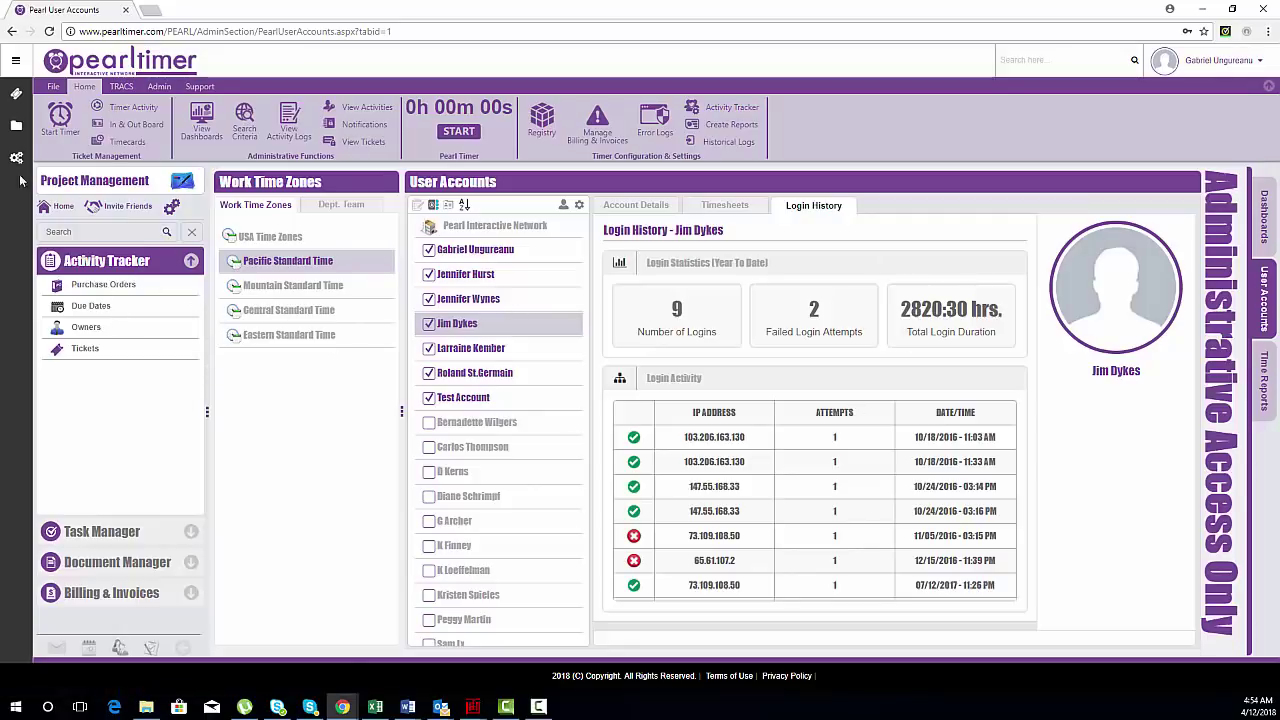
mouse_move(16, 160)
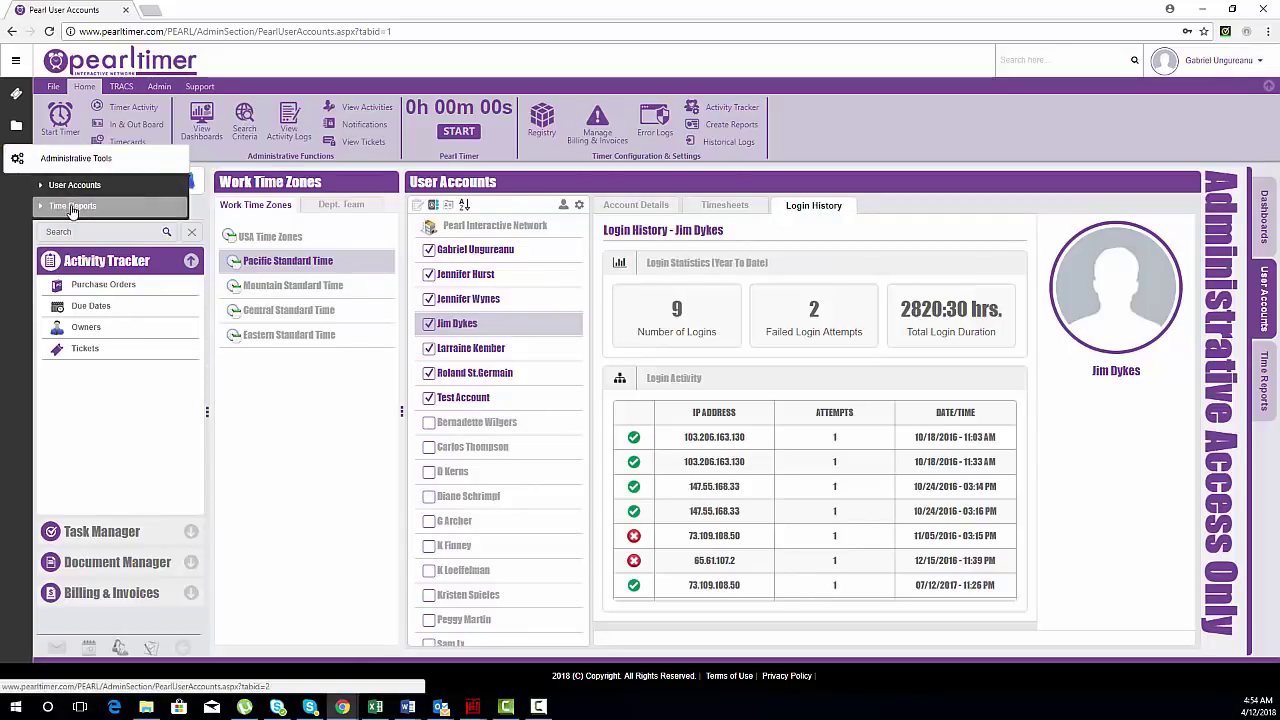
Open Time Reports and drill into PO:J00002, ticket #23, to see its user's time entries.
click(62, 211)
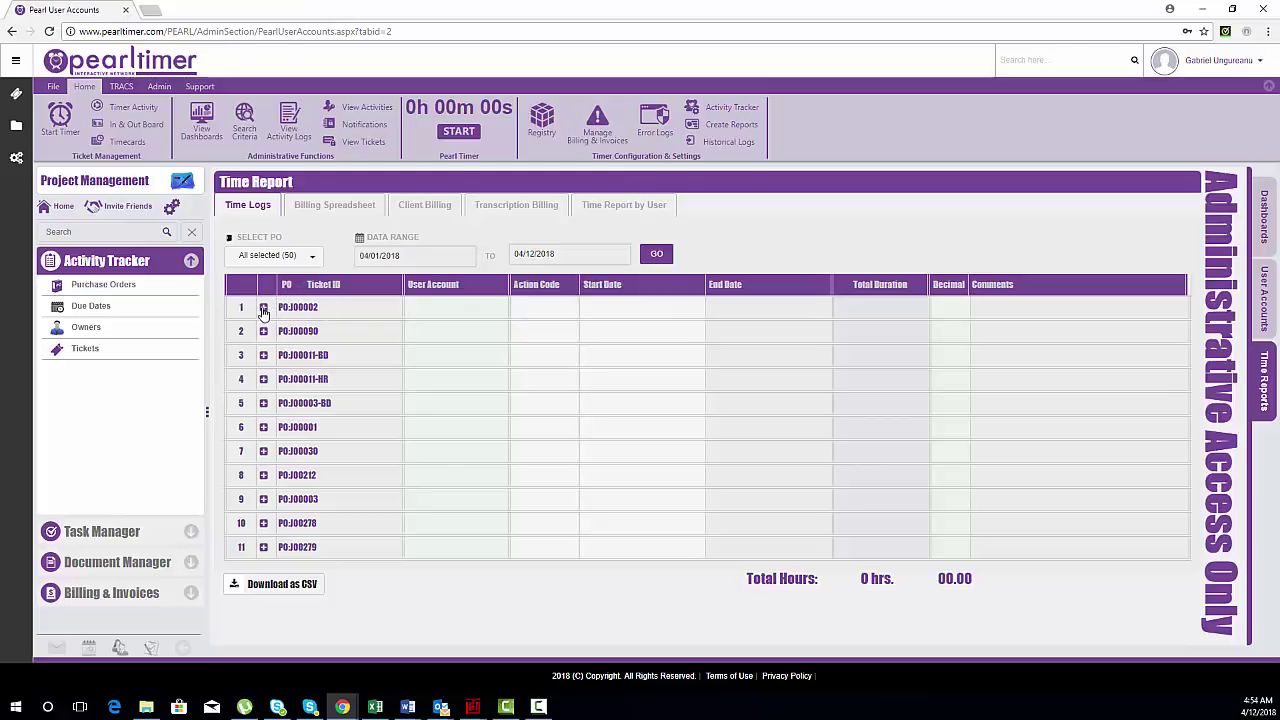
click(263, 310)
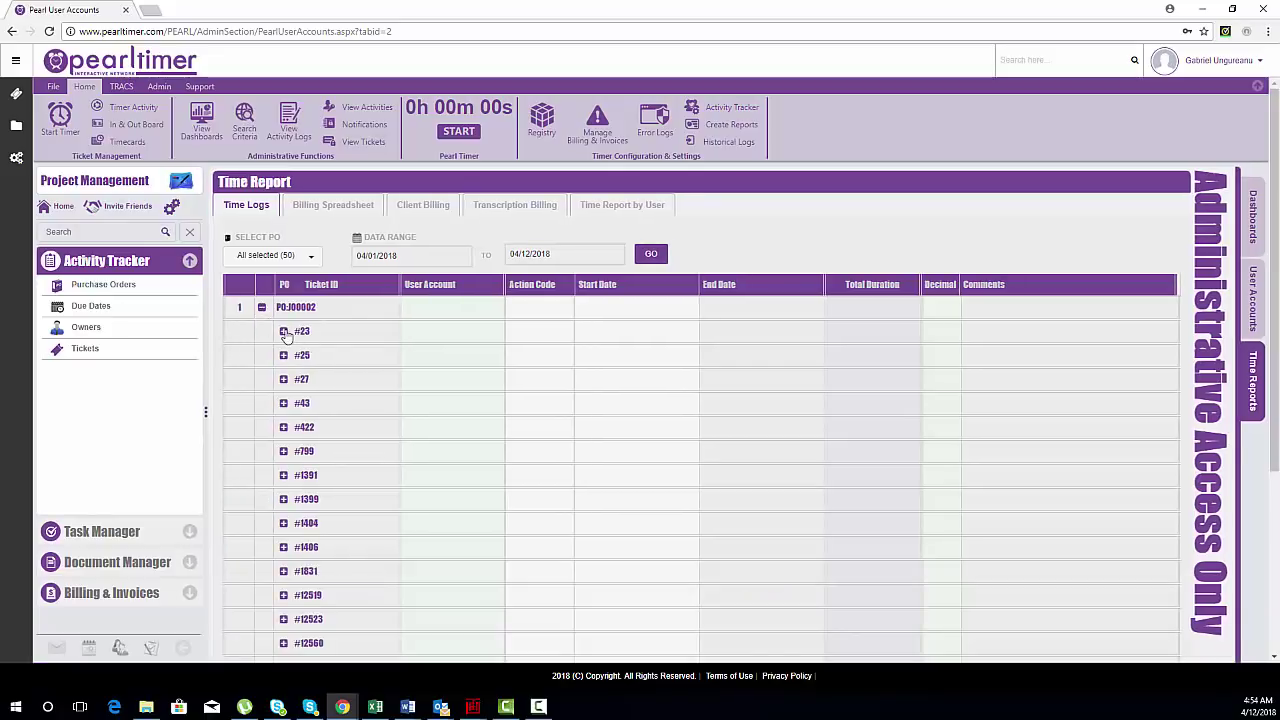
click(284, 333)
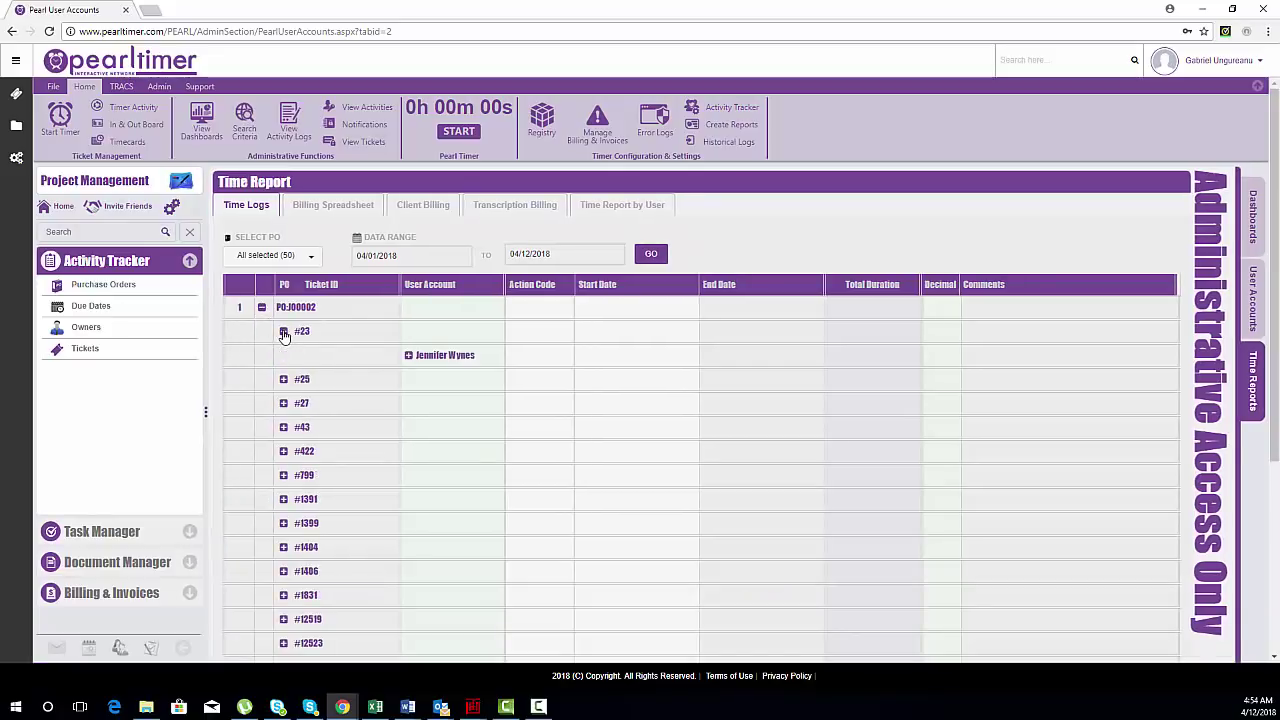
click(409, 357)
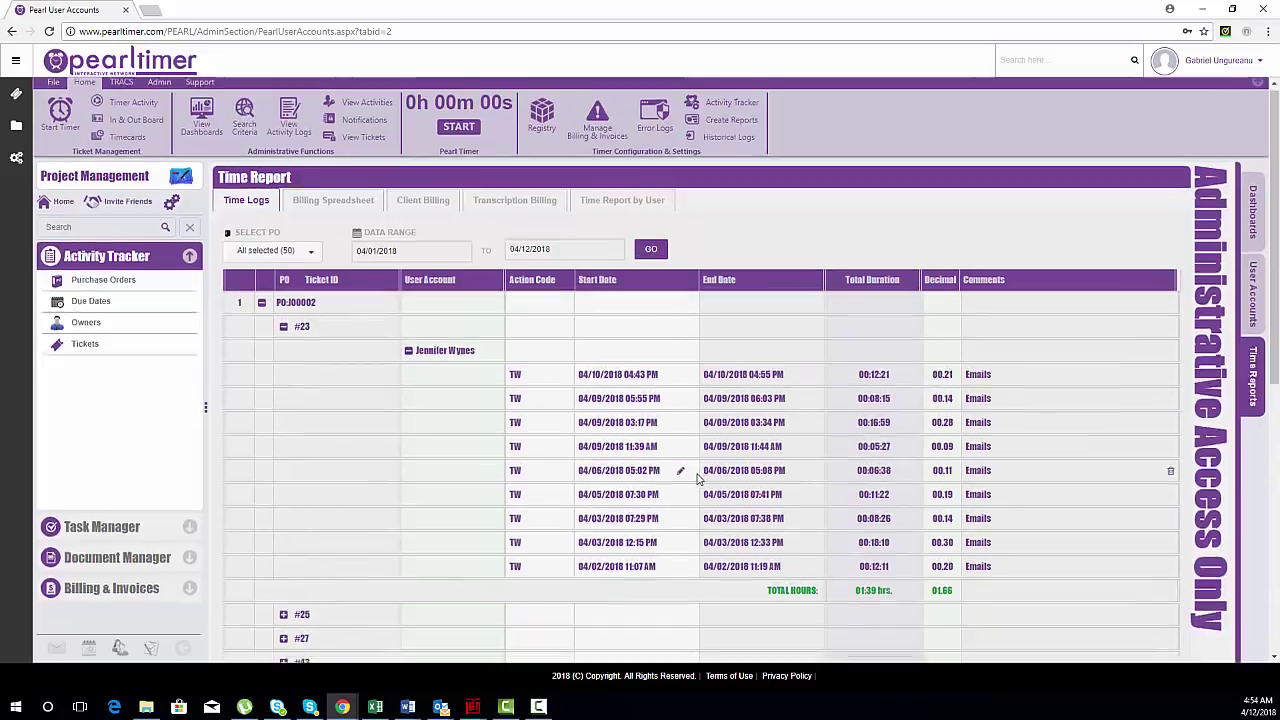
scroll(680, 478, down, 1)
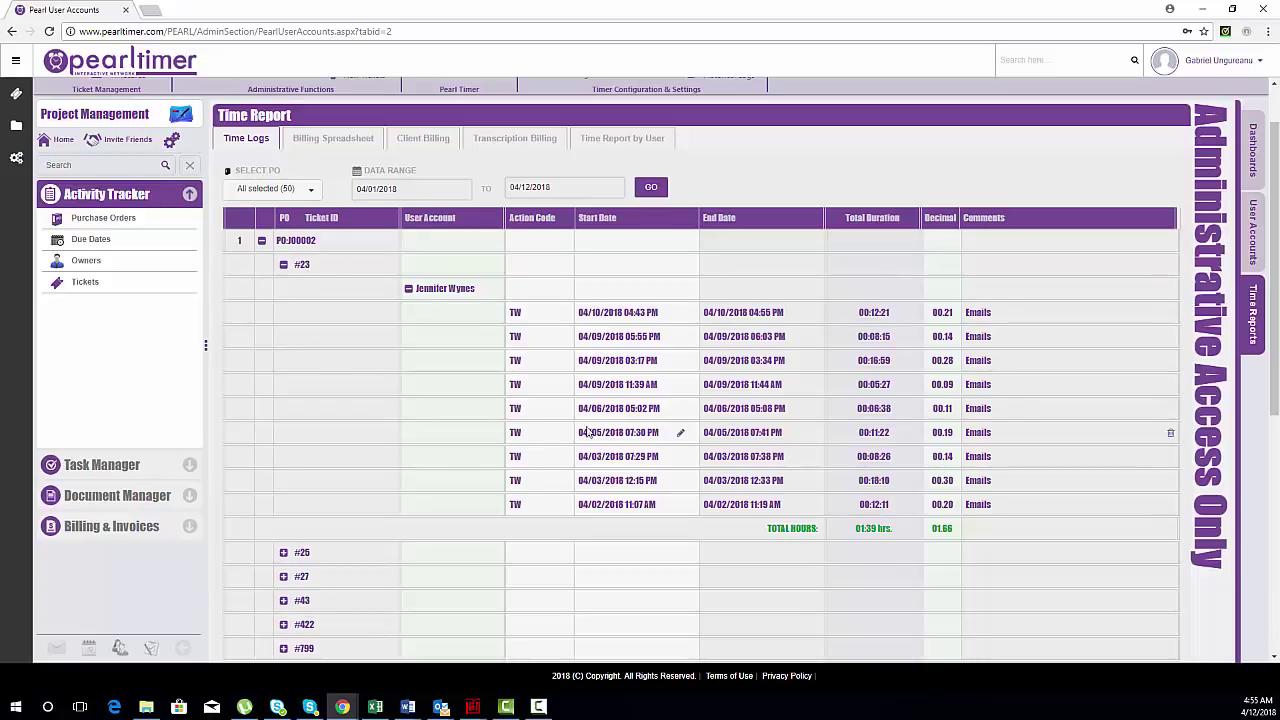
scroll(550, 430, down, 2)
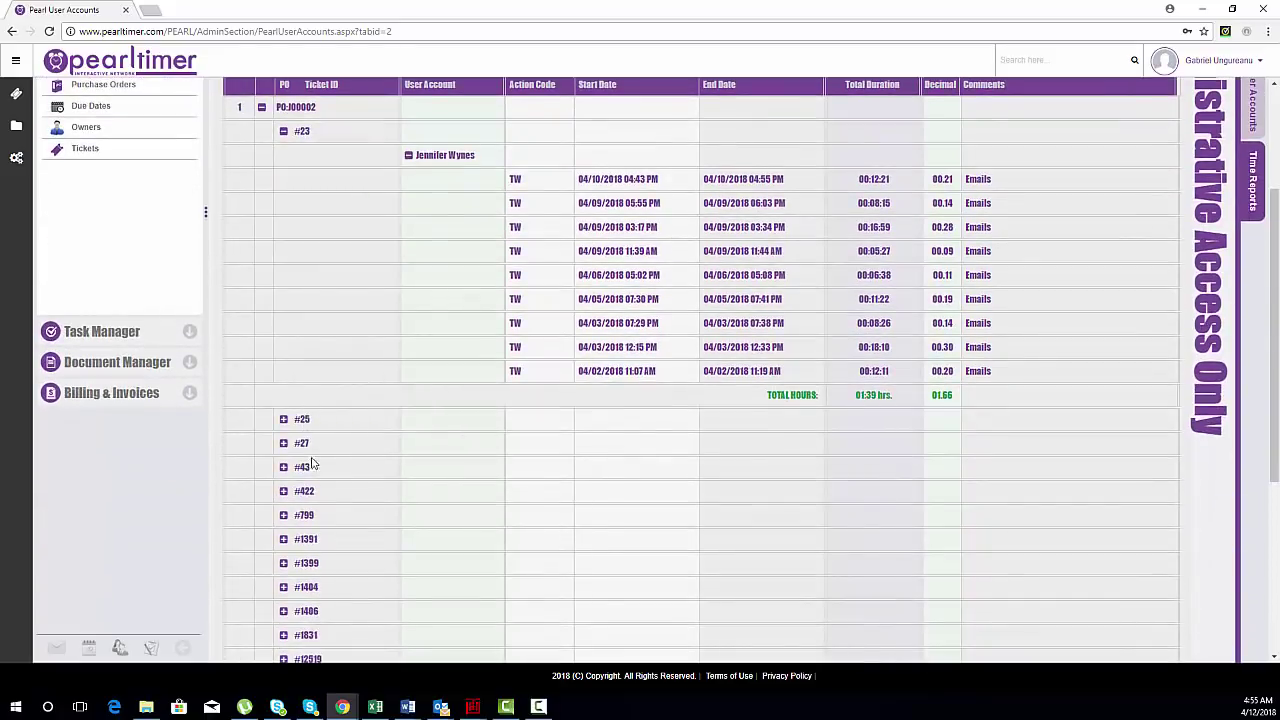
scroll(486, 494, up, 3)
Glance at the purchase order filter list, then collapse PO:J00002 again.
click(311, 256)
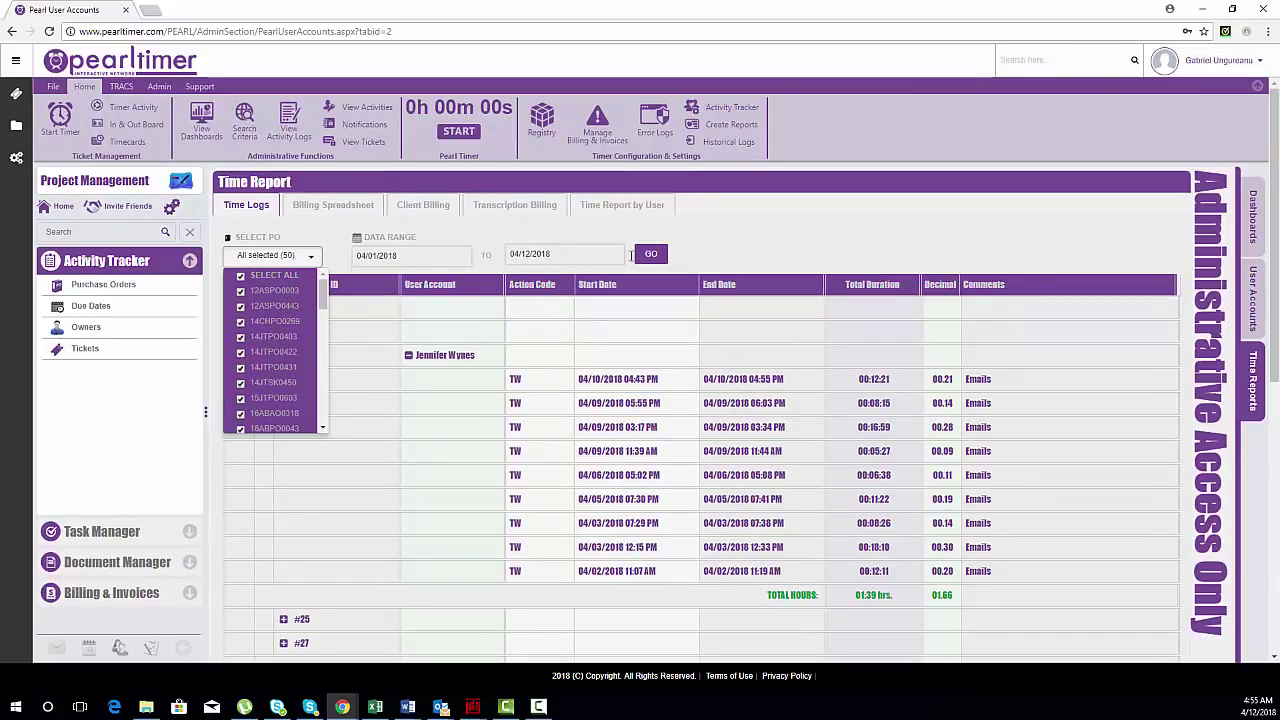
click(758, 252)
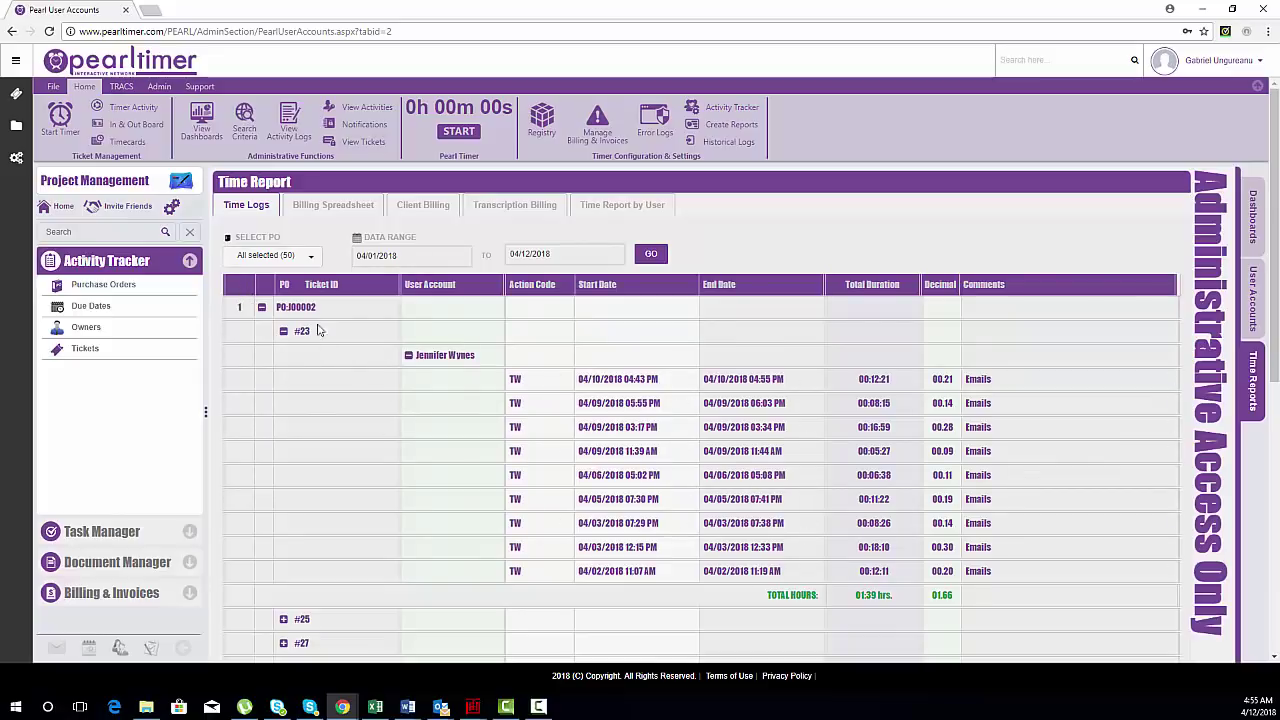
click(261, 307)
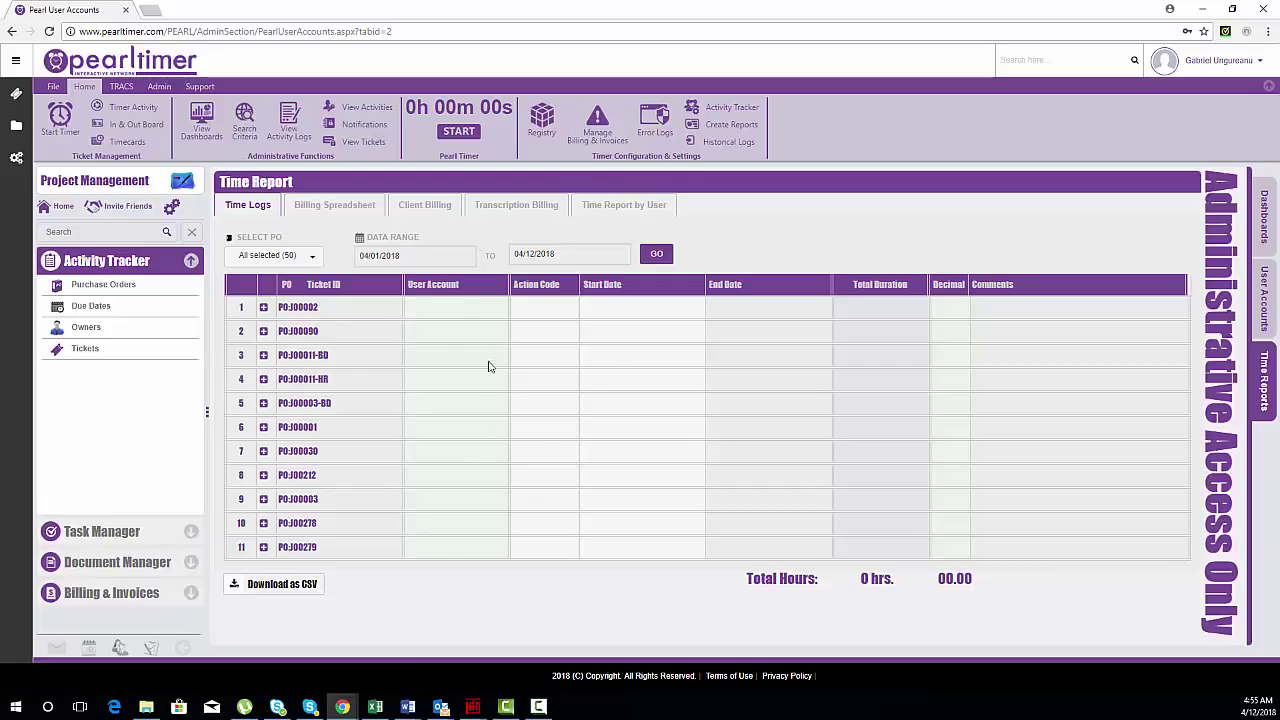
Check the Billing Spreadsheet's Month Year choices, then show Client Billing for PO 12ASPO0003.
click(331, 209)
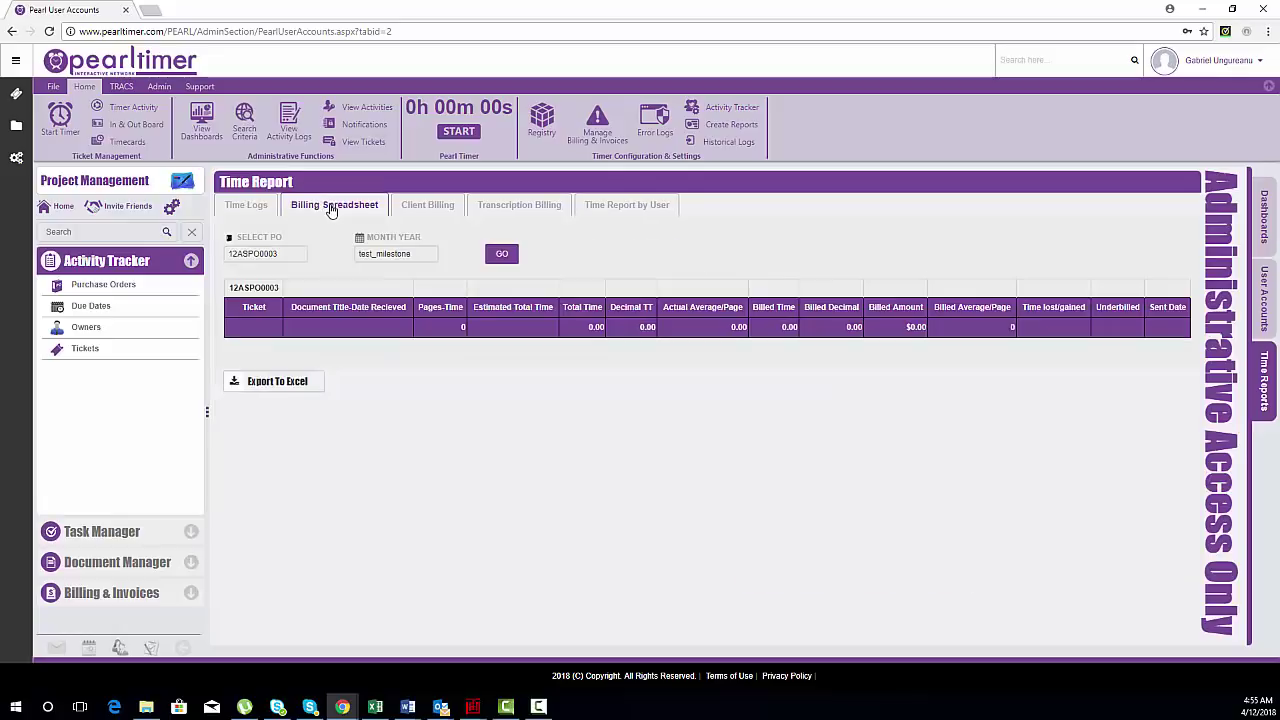
click(426, 256)
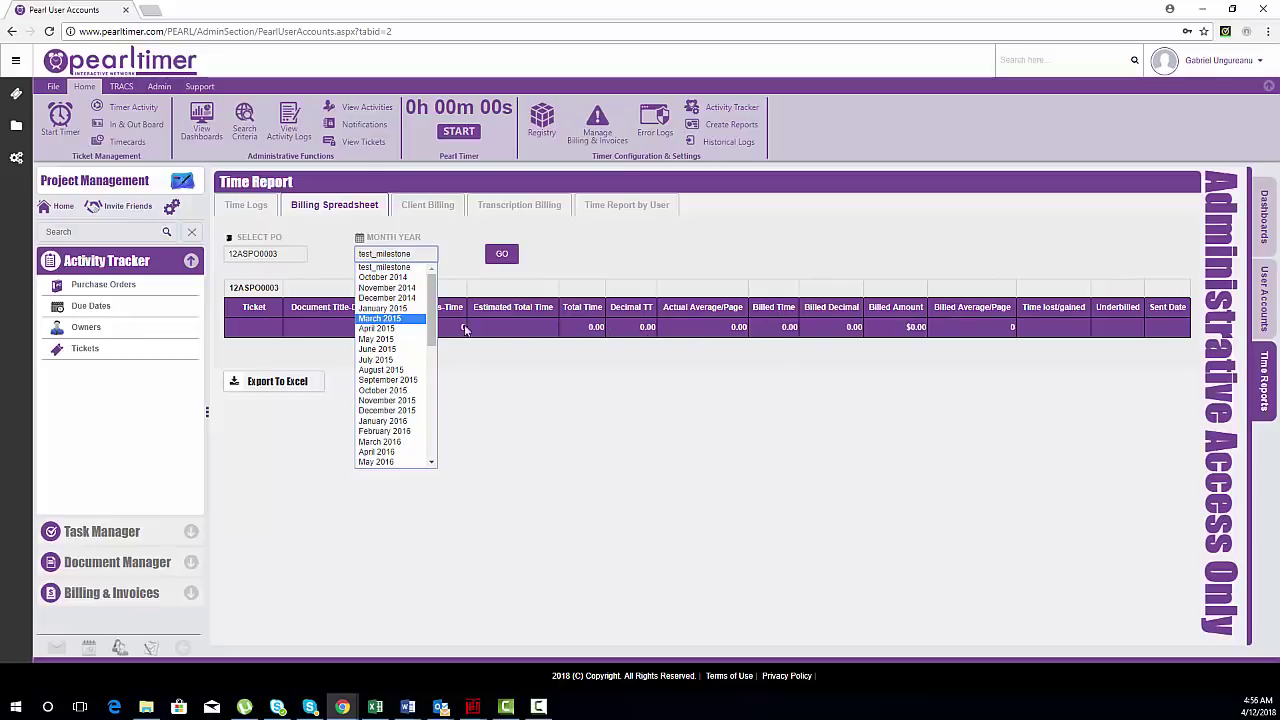
click(424, 208)
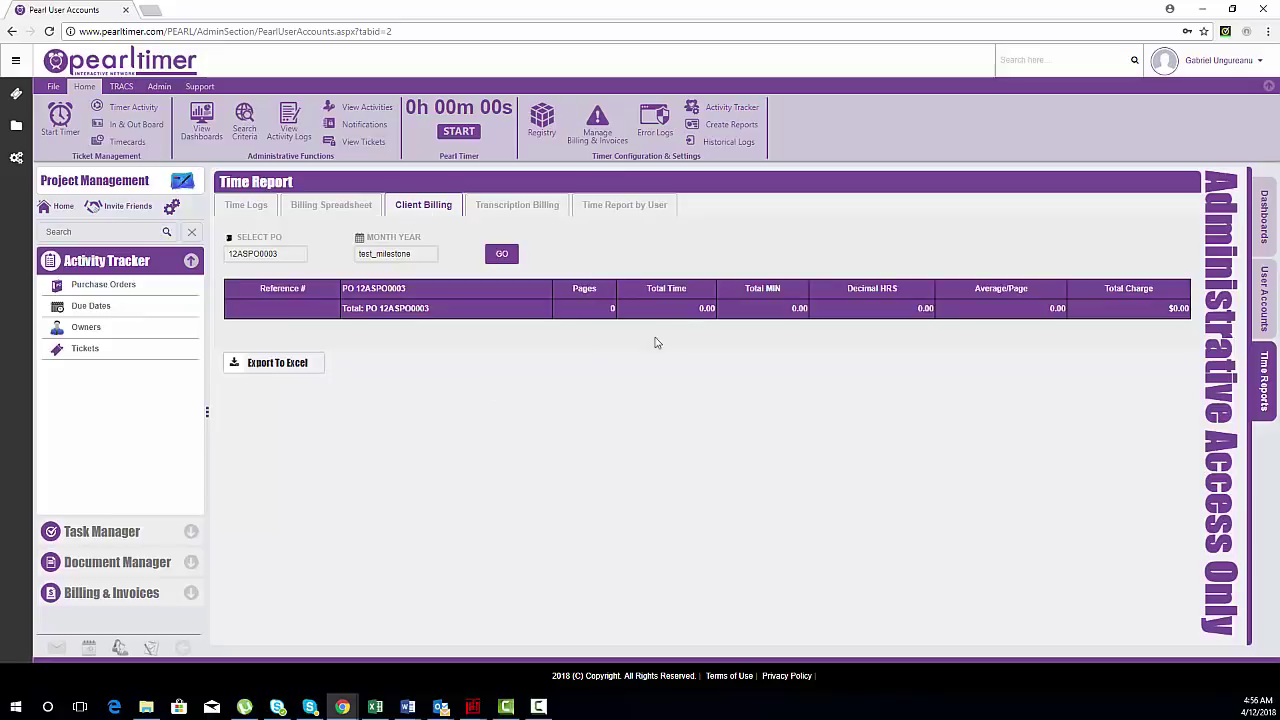
Pass through Transcription Billing to the Time Report by User for 04/01/2018–04/12/2018.
click(514, 208)
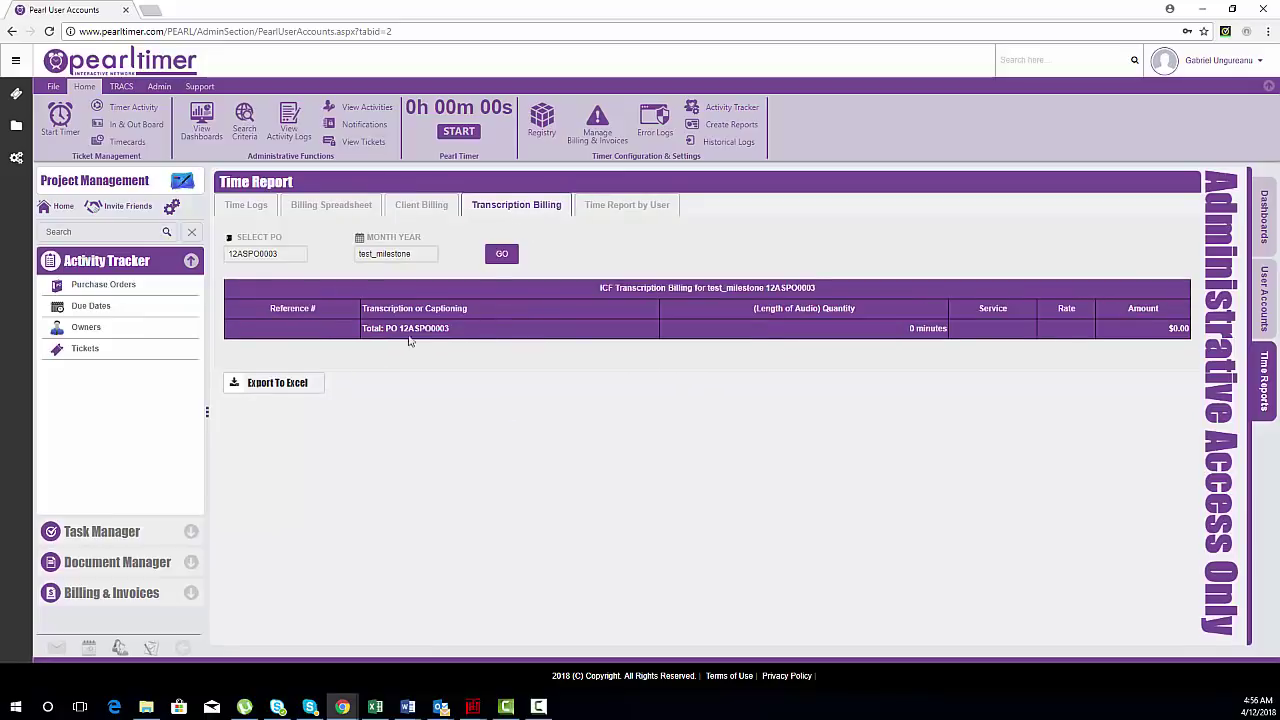
click(628, 210)
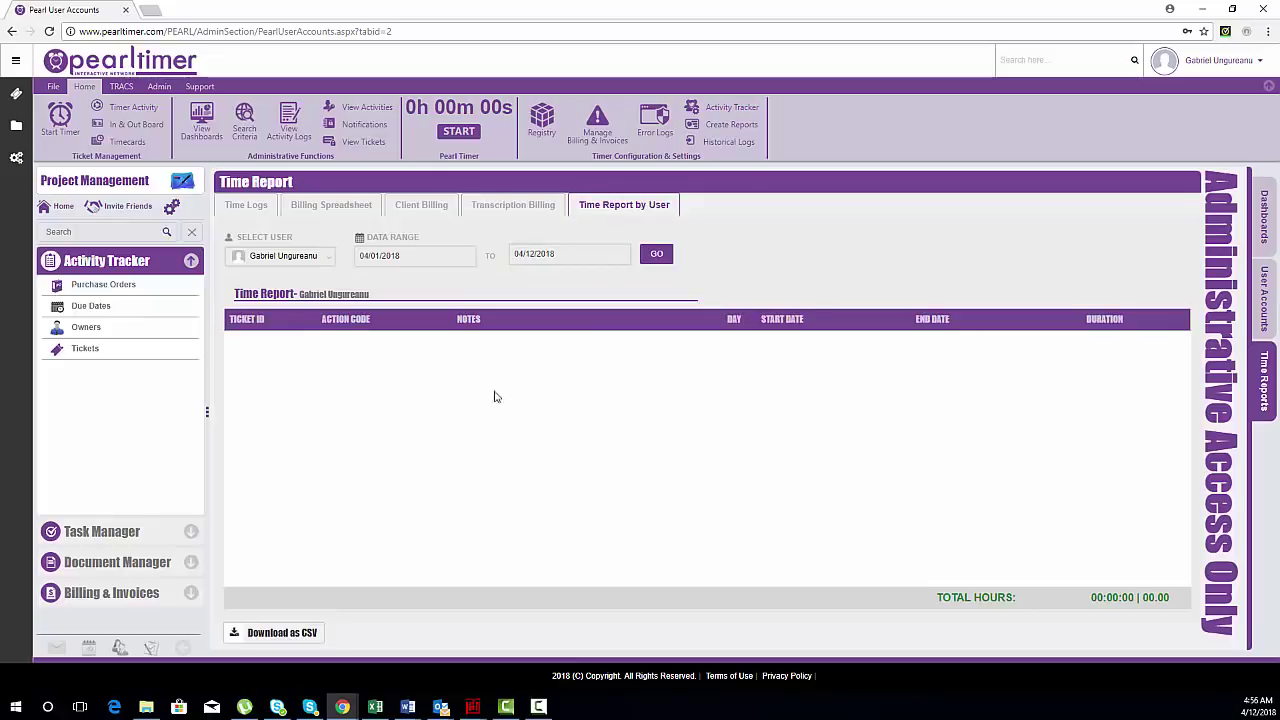
click(328, 259)
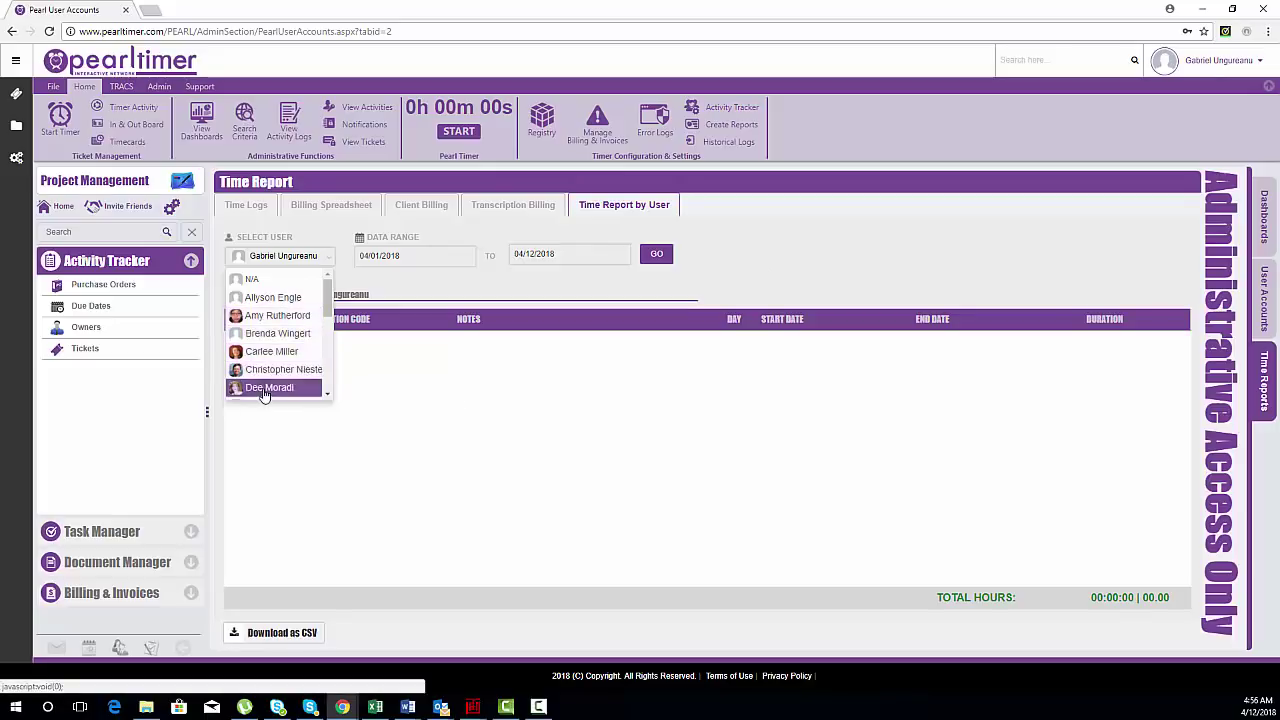
click(457, 302)
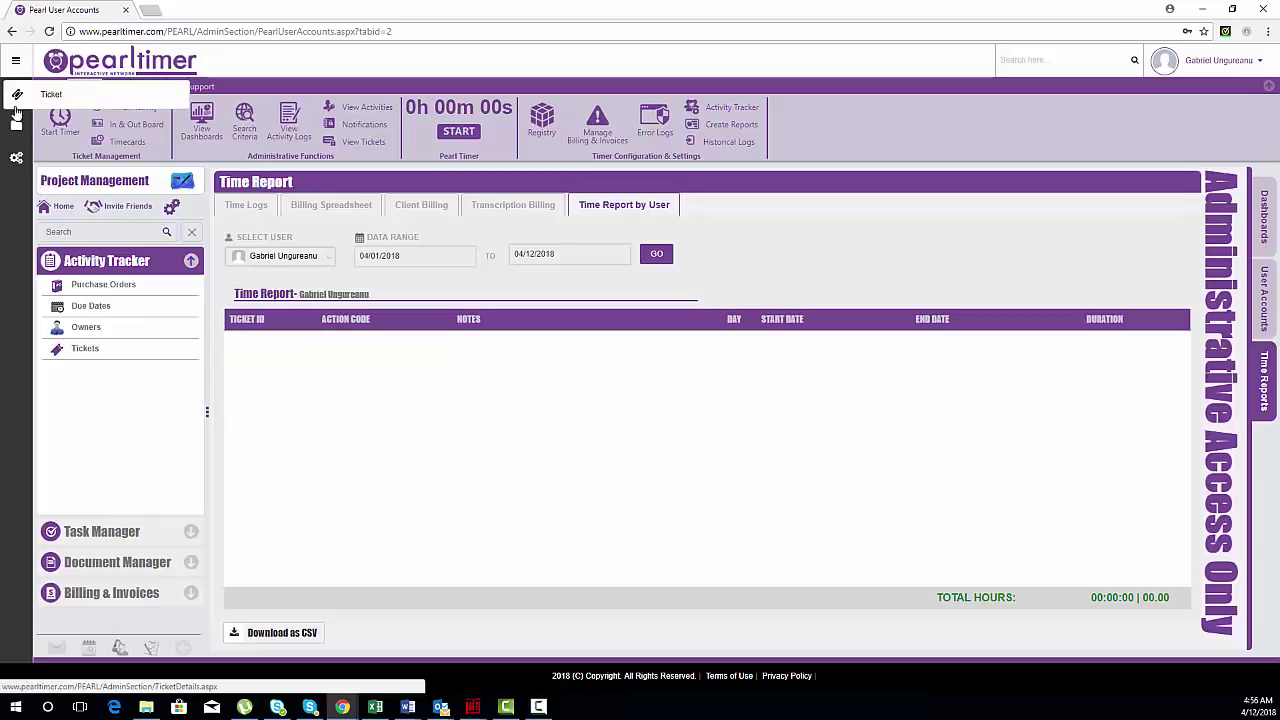
On the Ticket page, collapse Owners and expand Tickets to list New, Assigned, Accepted, Closed.
click(55, 96)
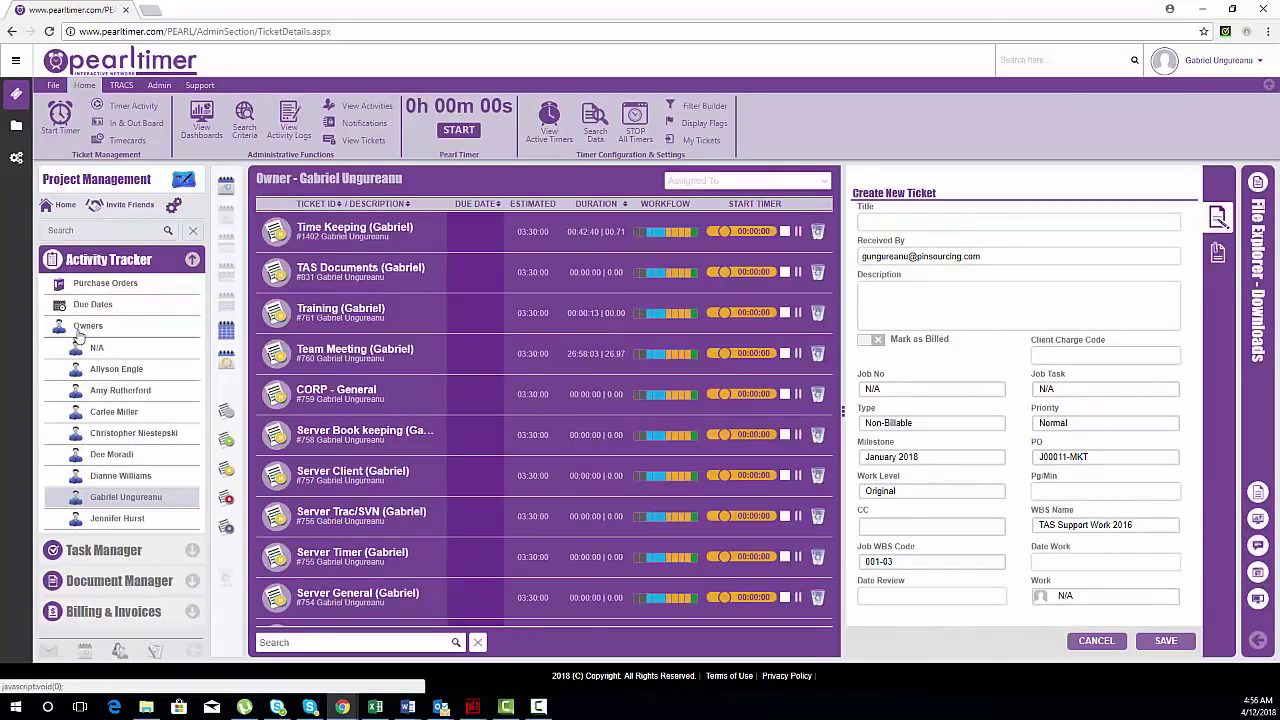
click(80, 327)
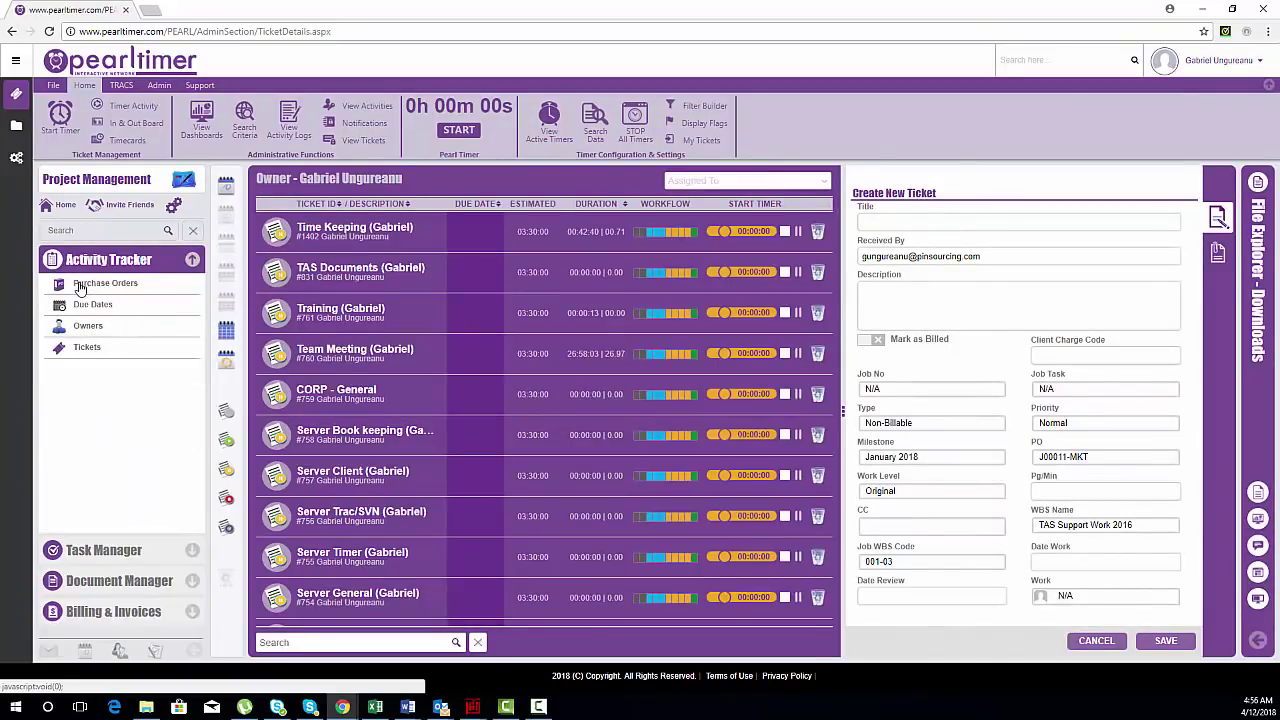
click(80, 286)
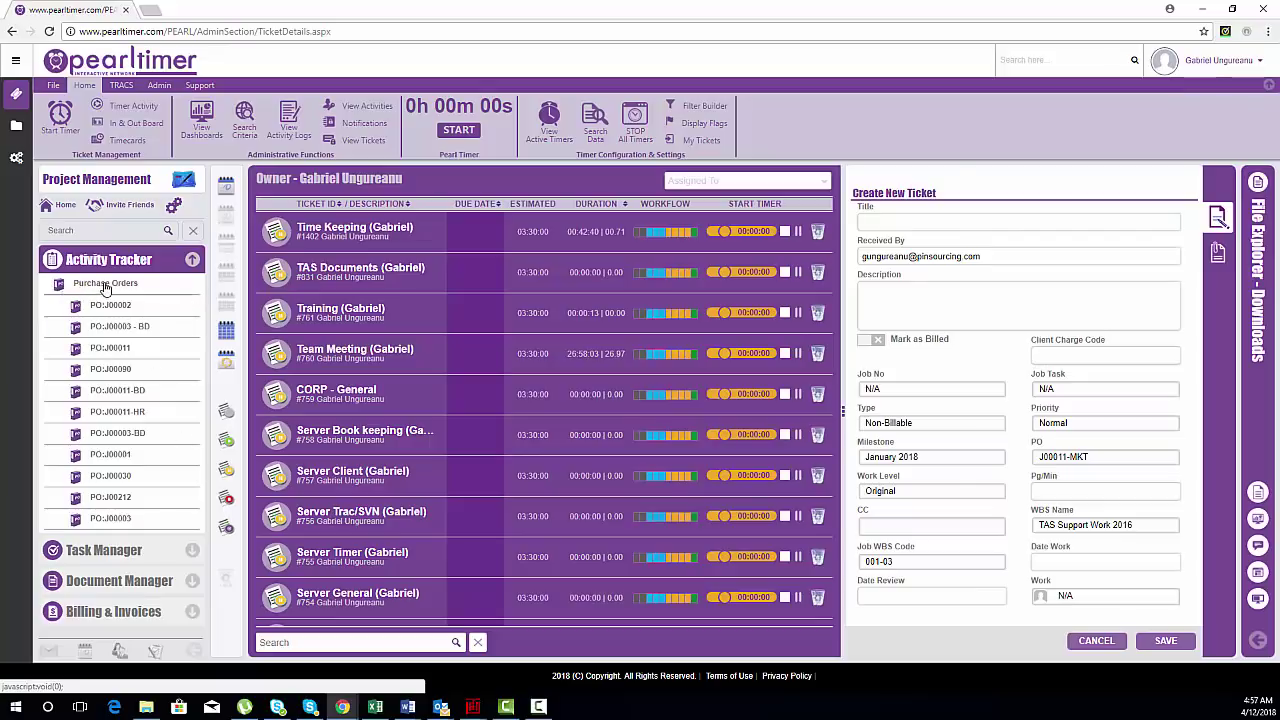
click(106, 287)
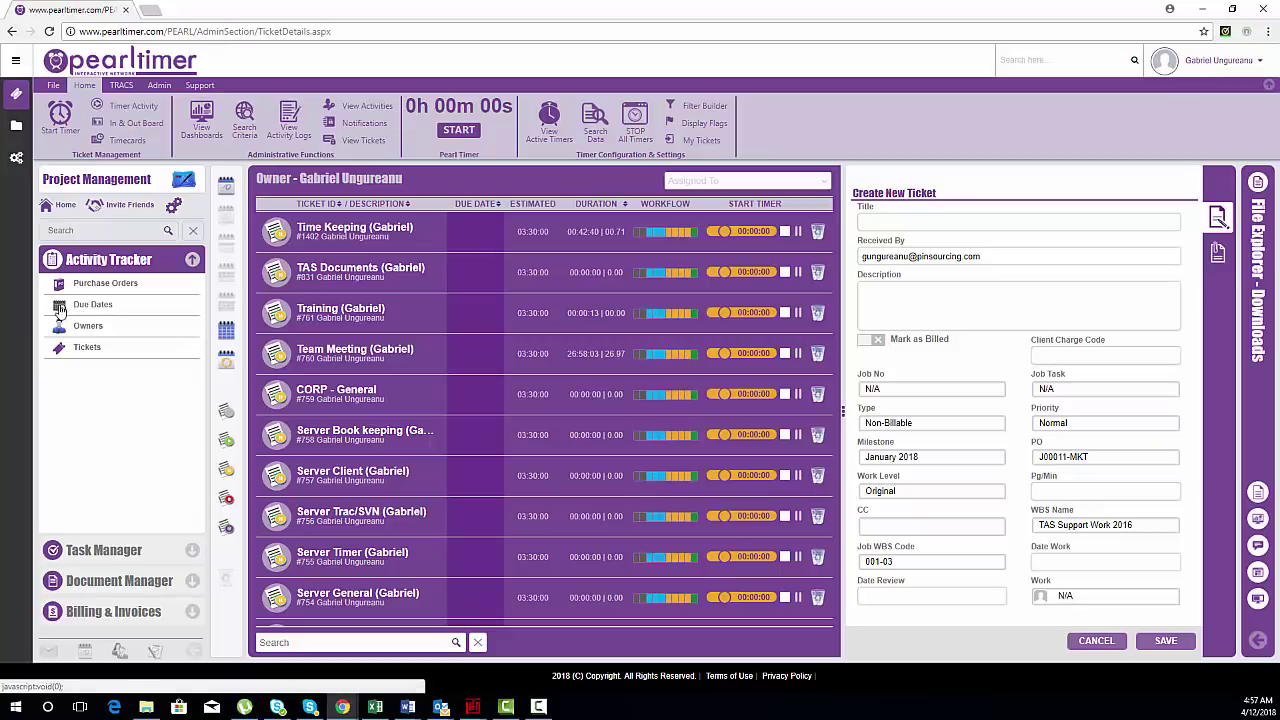
click(86, 350)
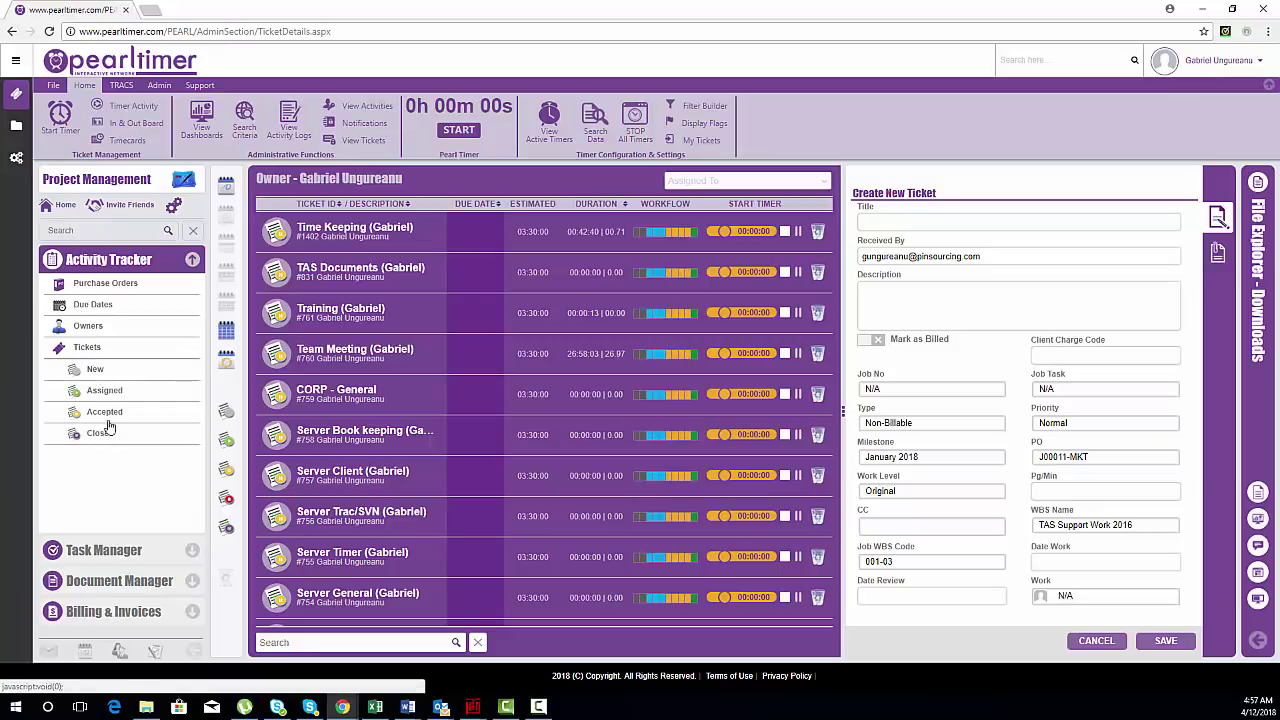